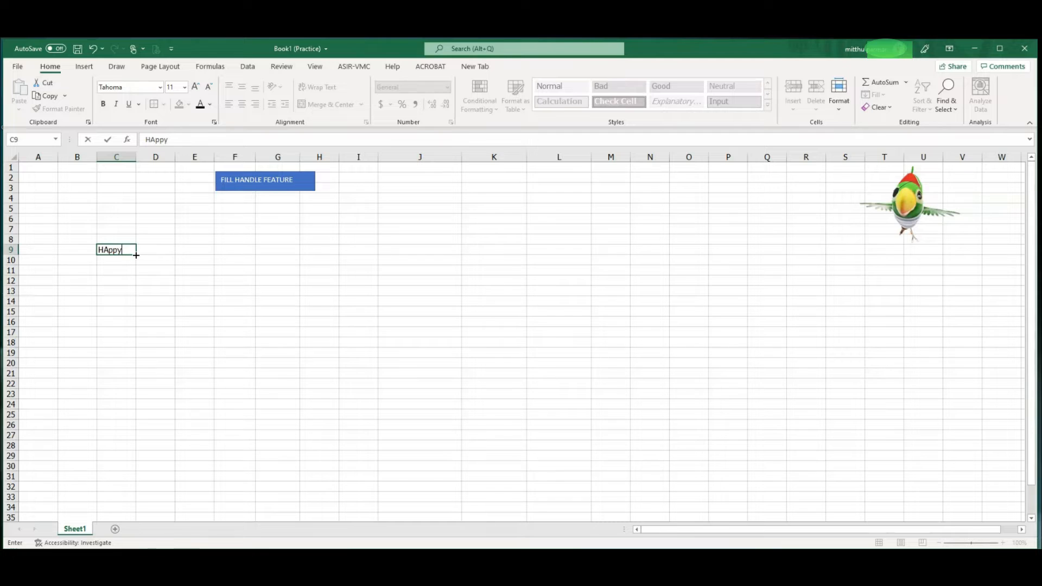
Fill Happy from C9 down to C21, and enter 1 in D9 and copy it down to D21.
drag(136, 255, 135, 380)
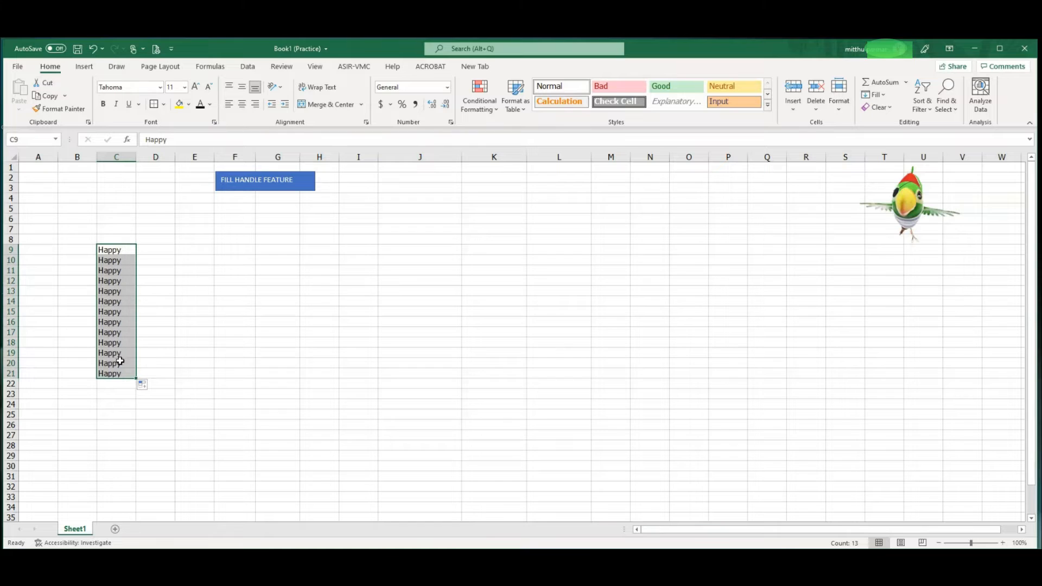
click(161, 253)
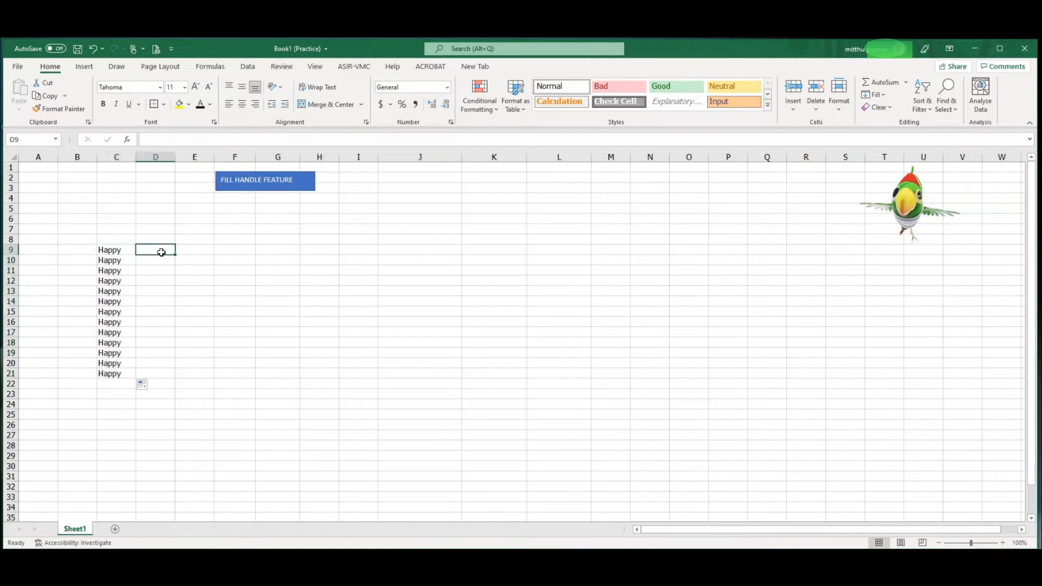
text(1)
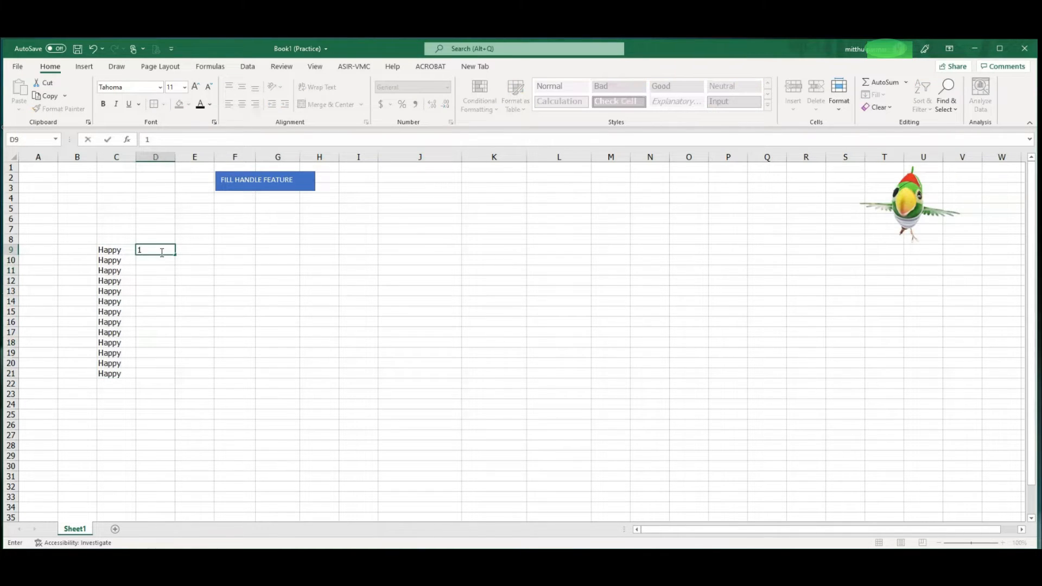
drag(174, 254, 167, 377)
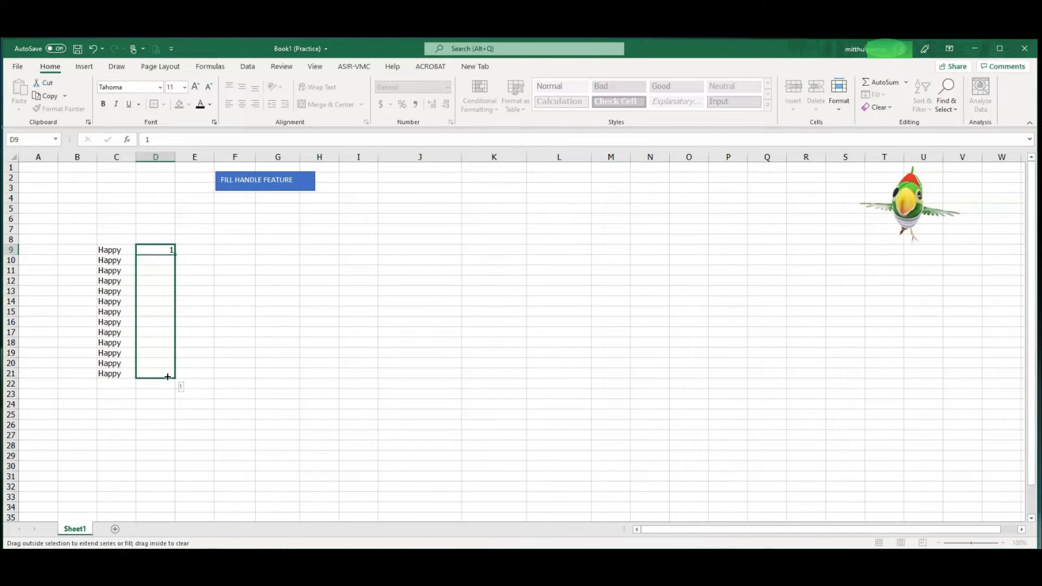
drag(167, 377, 168, 380)
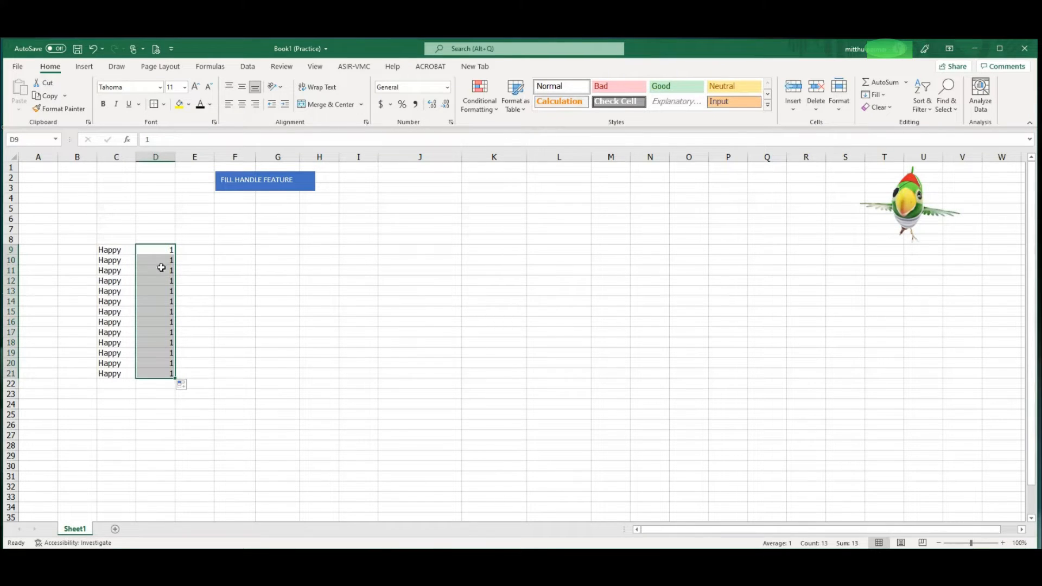
Enter JANUARY in F9 and fill the month series down to F21.
click(225, 250)
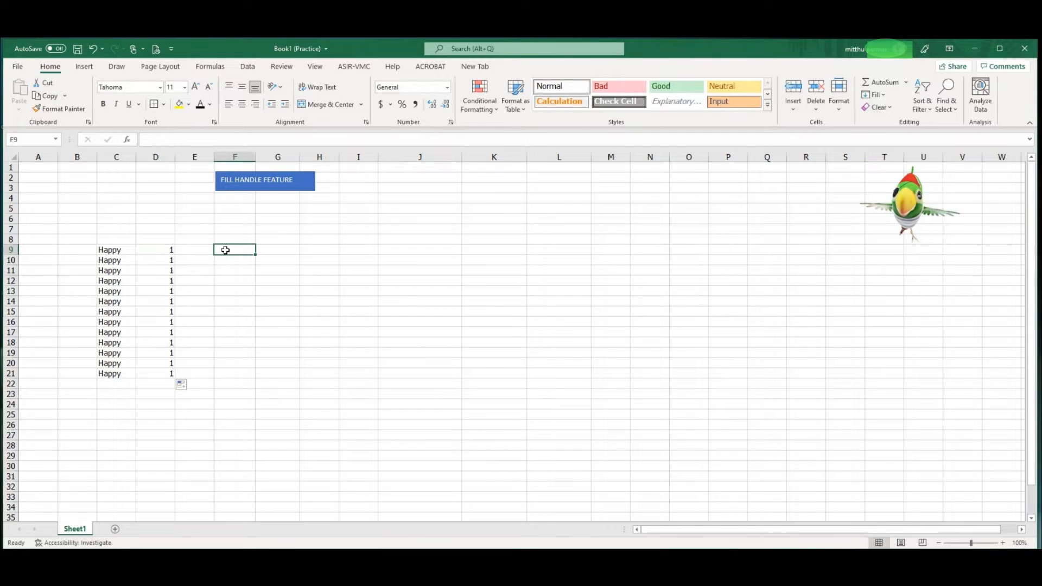
text(JANUARY)
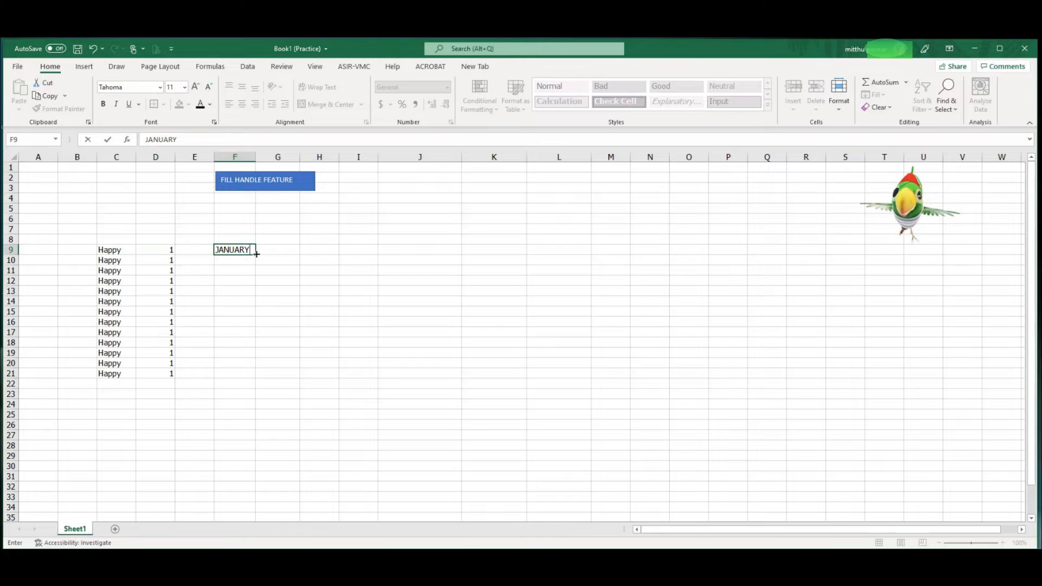
drag(256, 255, 256, 379)
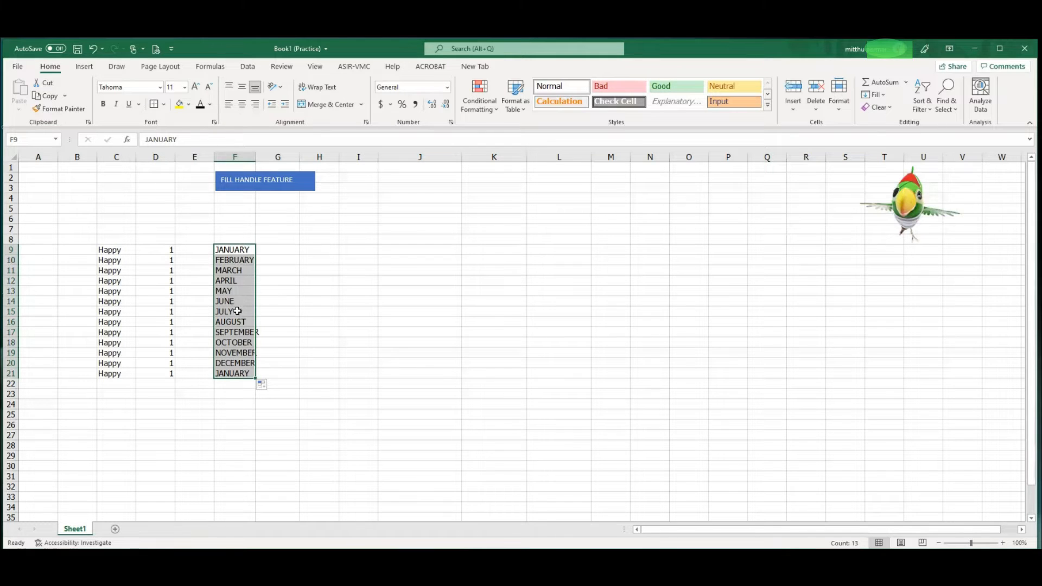
Enter 1 in G9 and 2 in G10, and fill the number series from both cells down to G21.
click(280, 249)
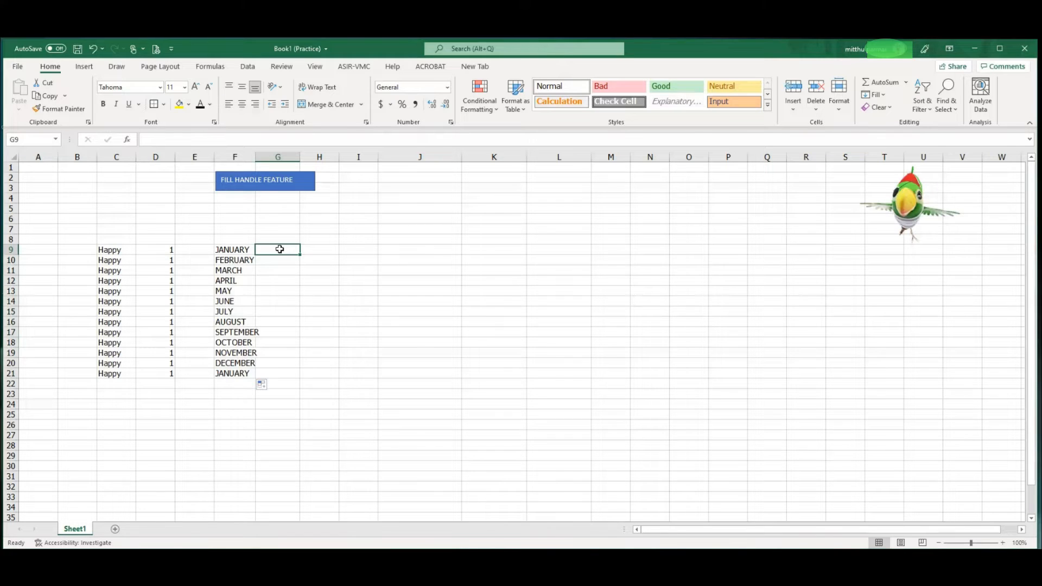
text(1)
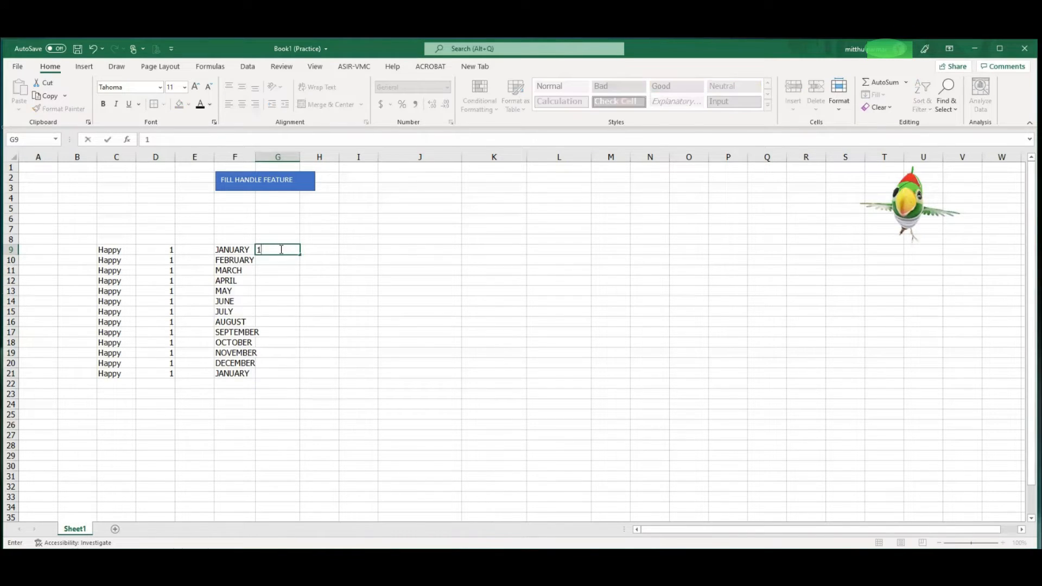
key(Return)
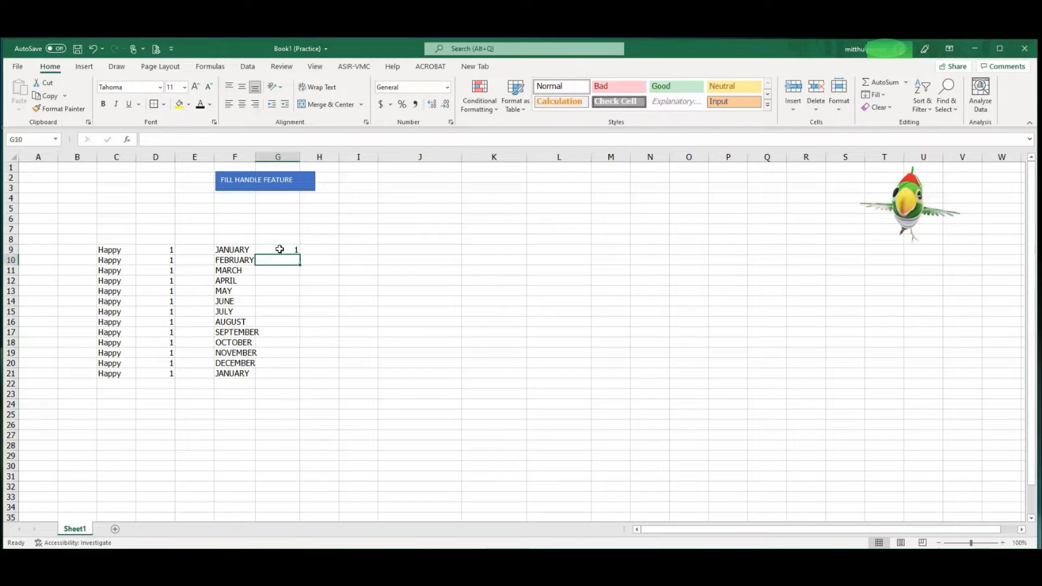
text(2)
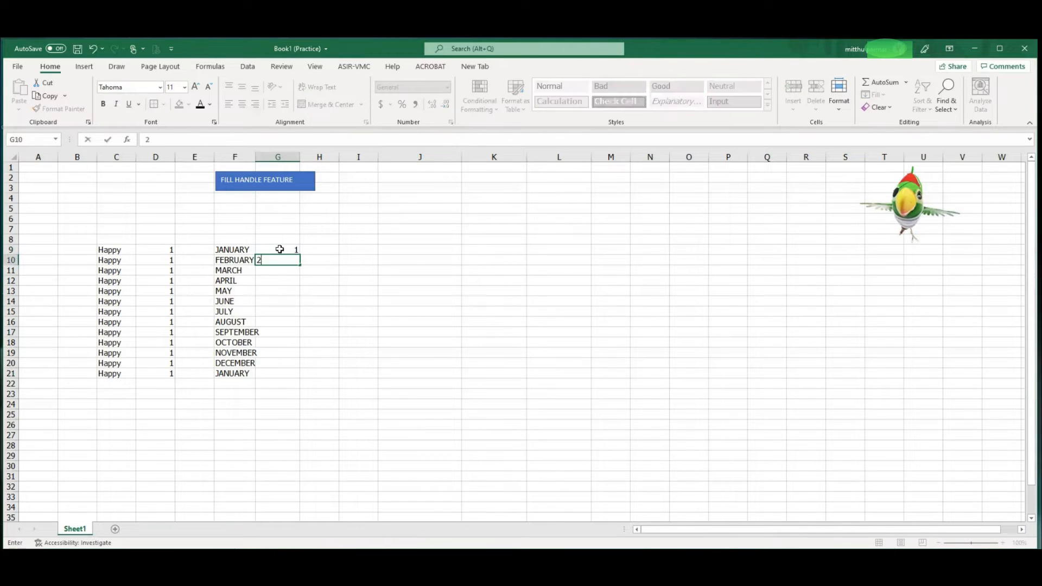
click(287, 277)
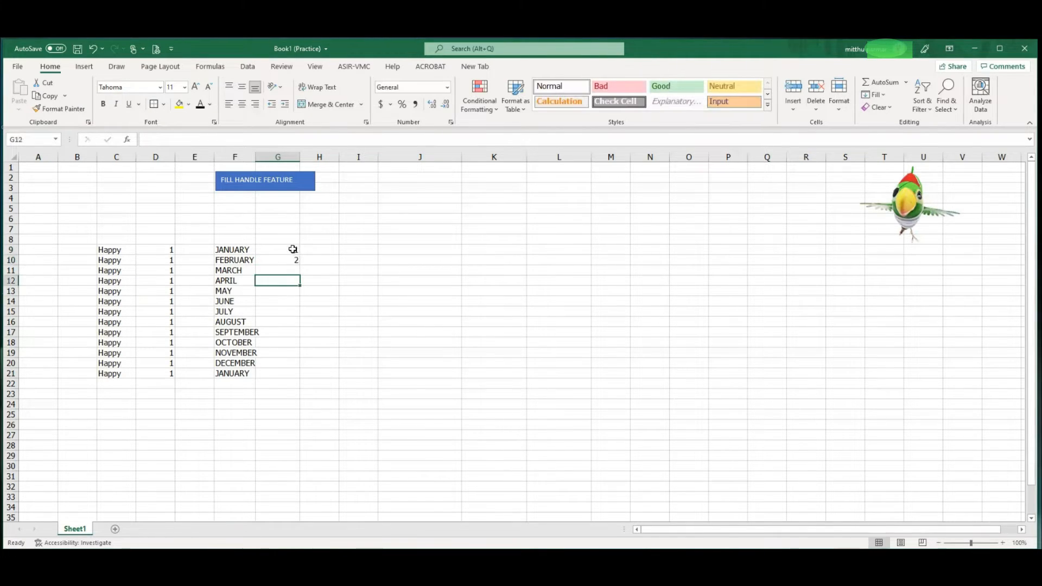
drag(293, 249, 299, 379)
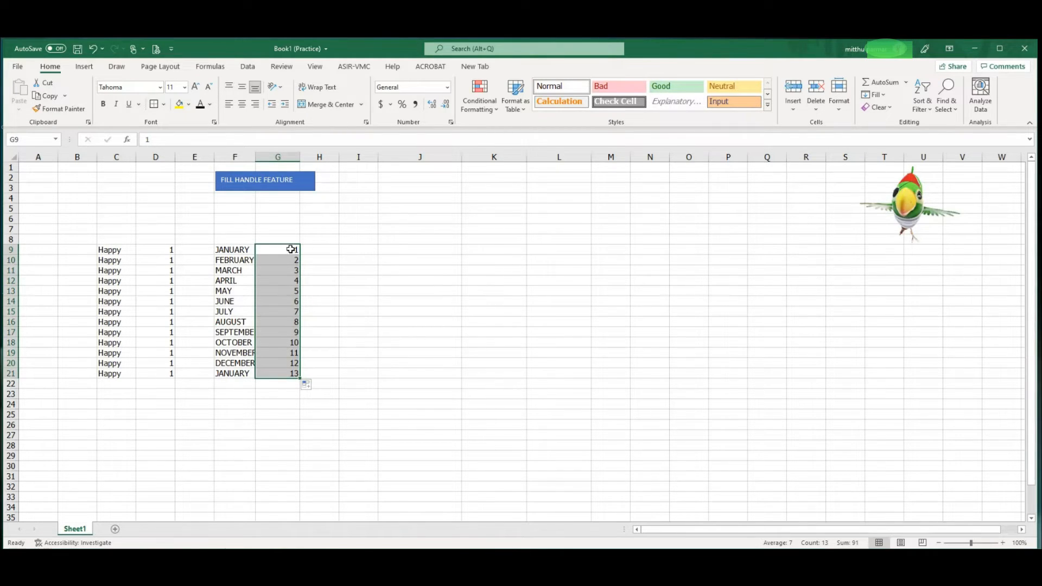
Switch the autofill option for G9:G21 to Copy Cells and set it back to Fill Series.
click(306, 385)
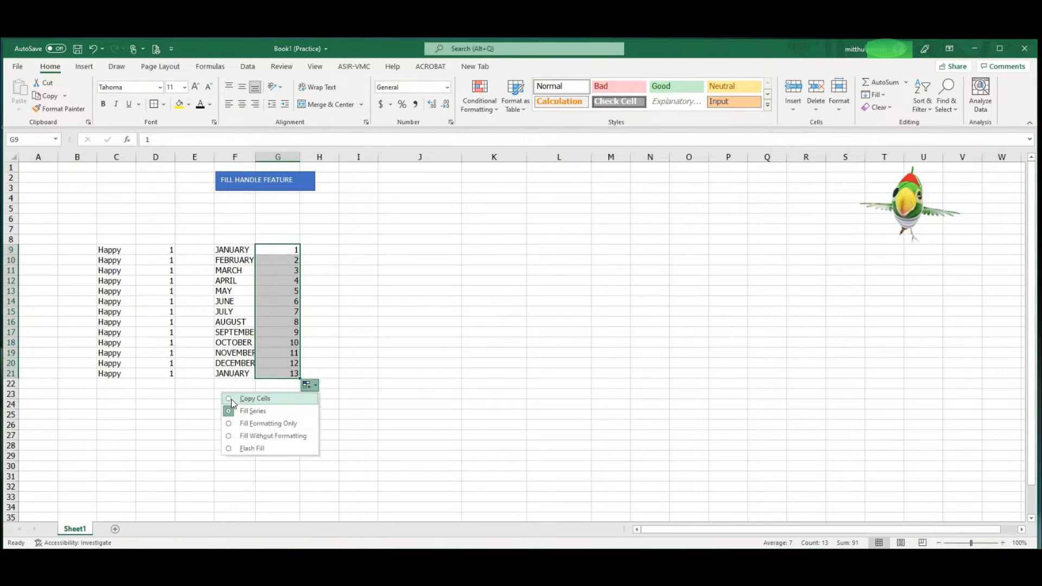
click(232, 400)
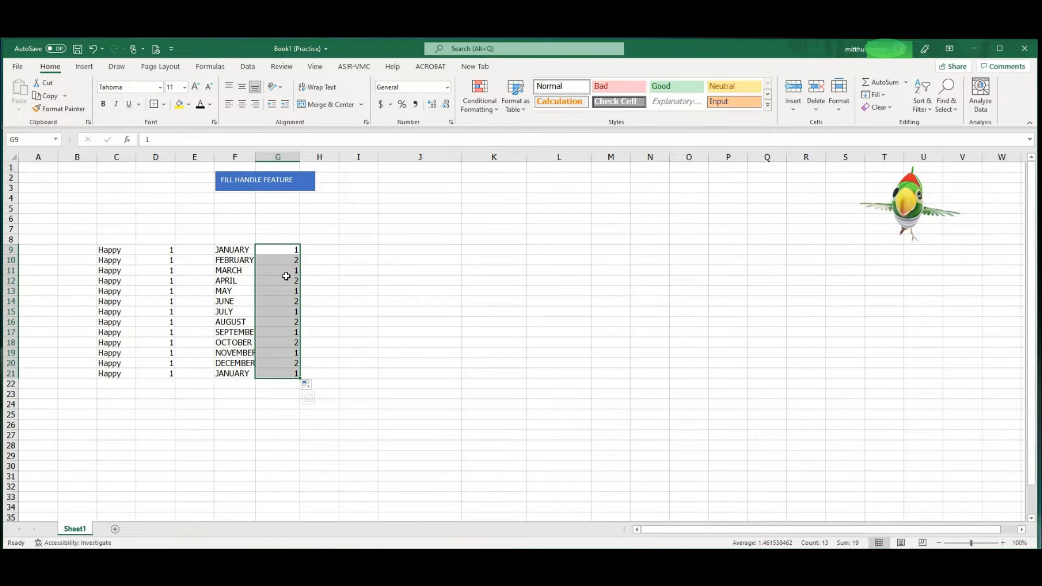
click(307, 385)
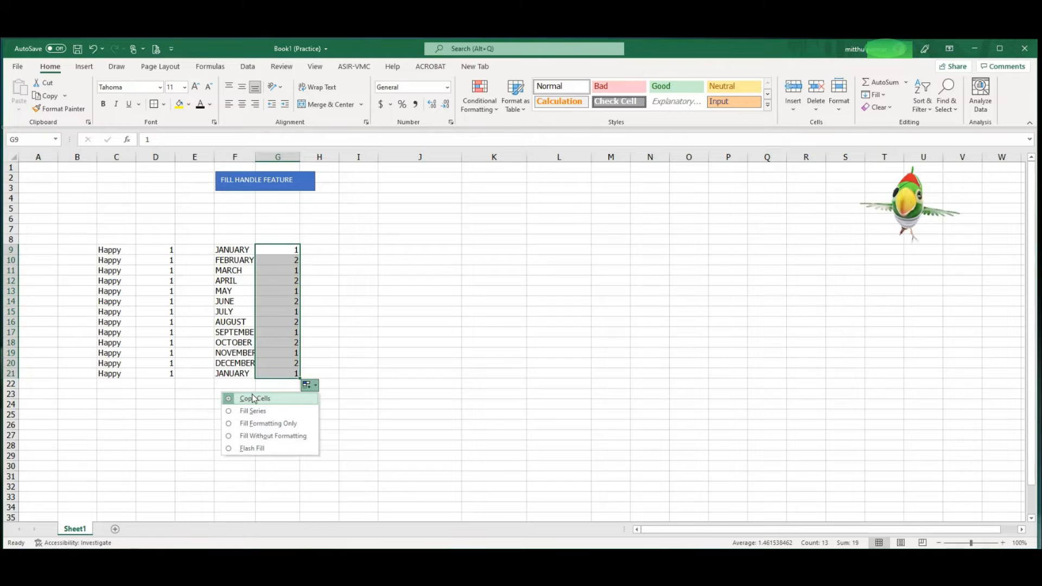
click(231, 414)
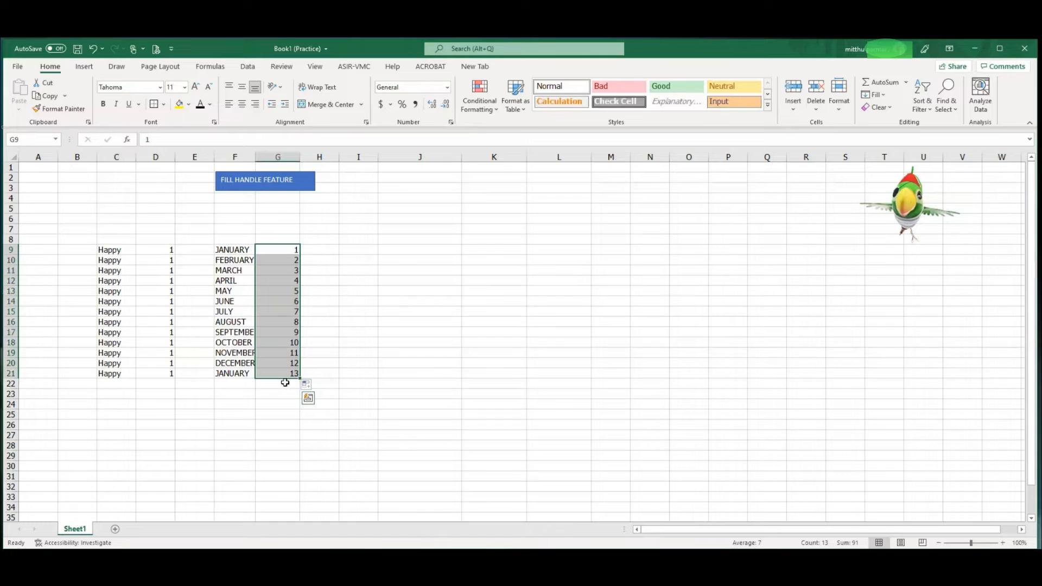
Enter 6 in H9, fill it down to H21, and set the autofill option to Fill Series.
click(323, 250)
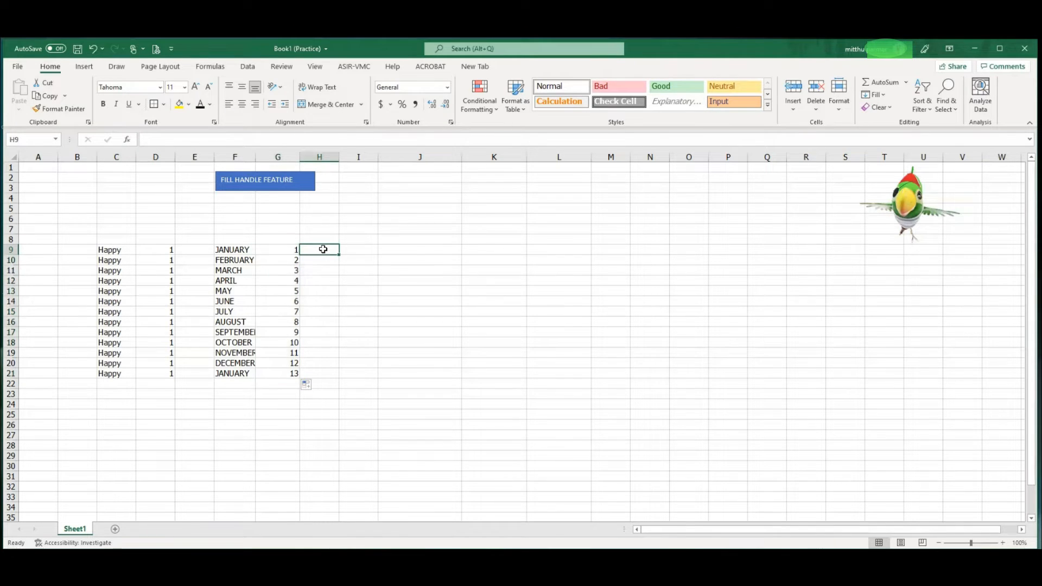
text(6)
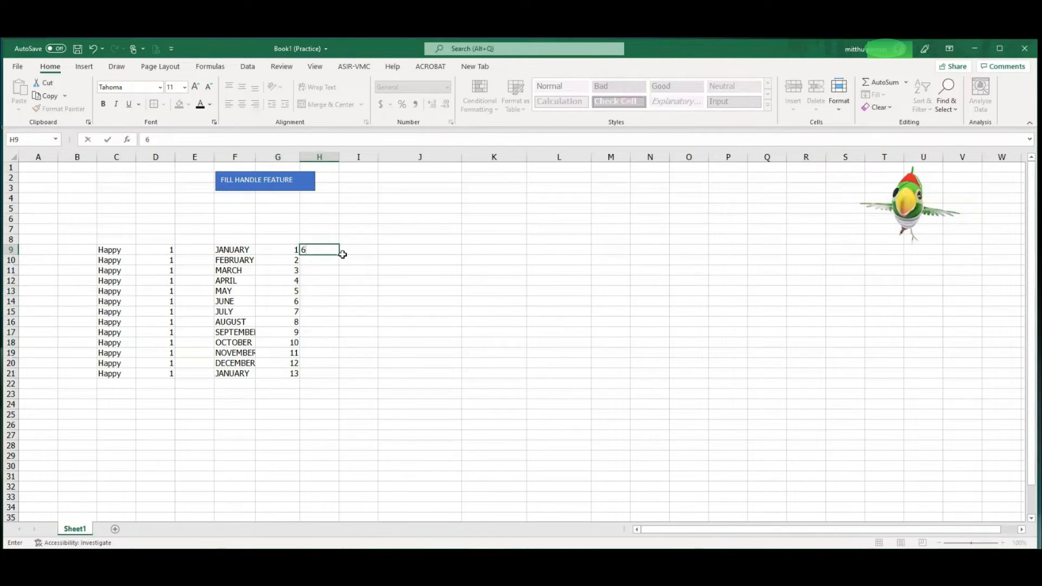
drag(343, 255, 338, 393)
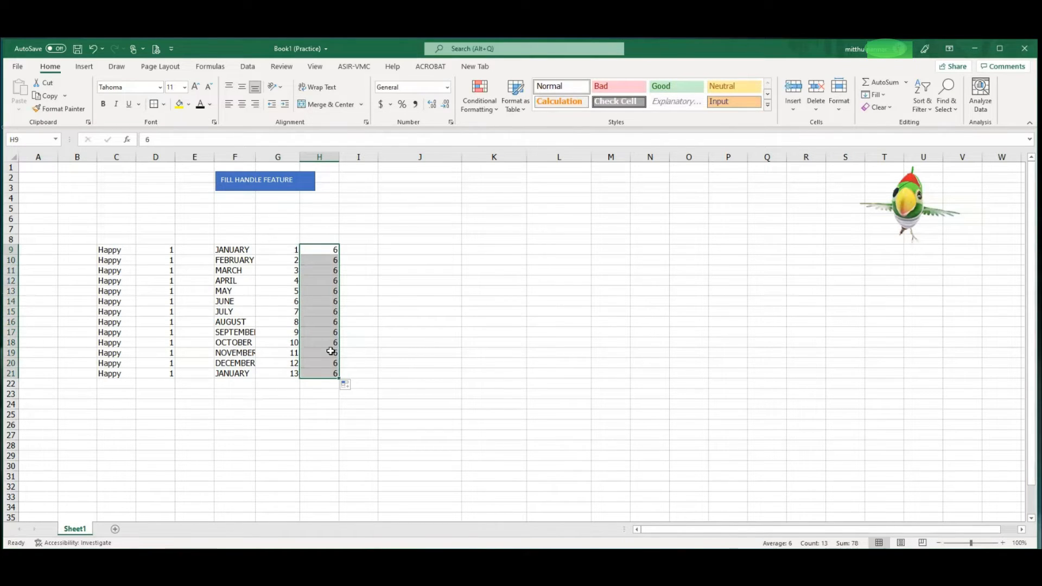
click(345, 387)
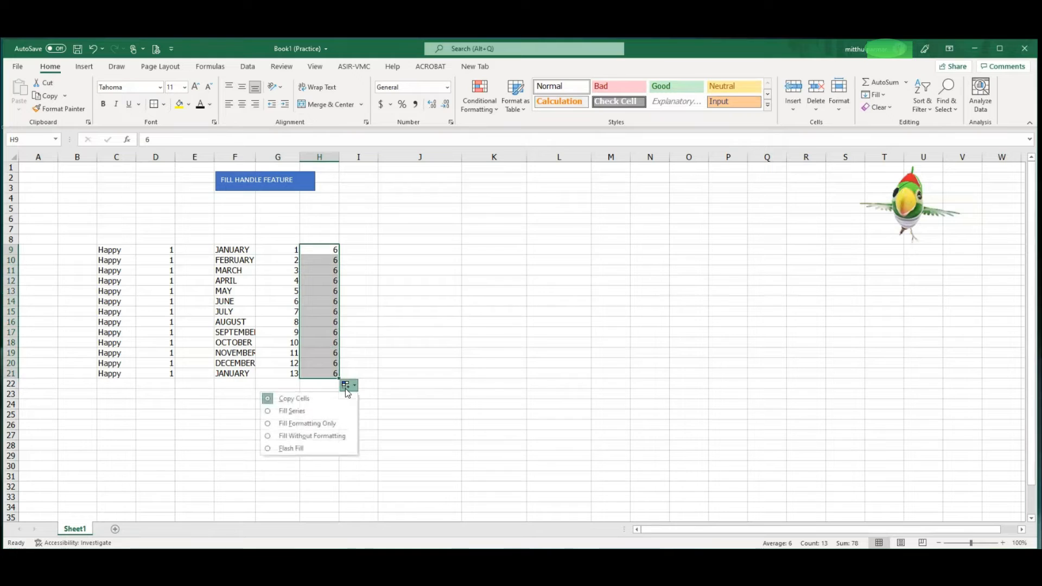
click(270, 416)
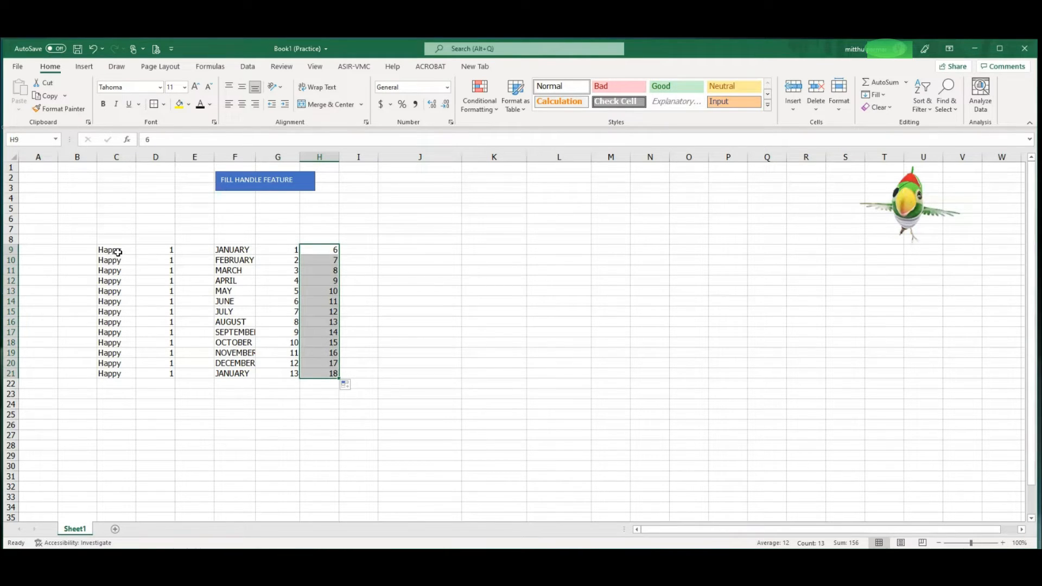
Select the filled block in columns C through H and extend all its columns together down to row 27.
drag(118, 252, 336, 443)
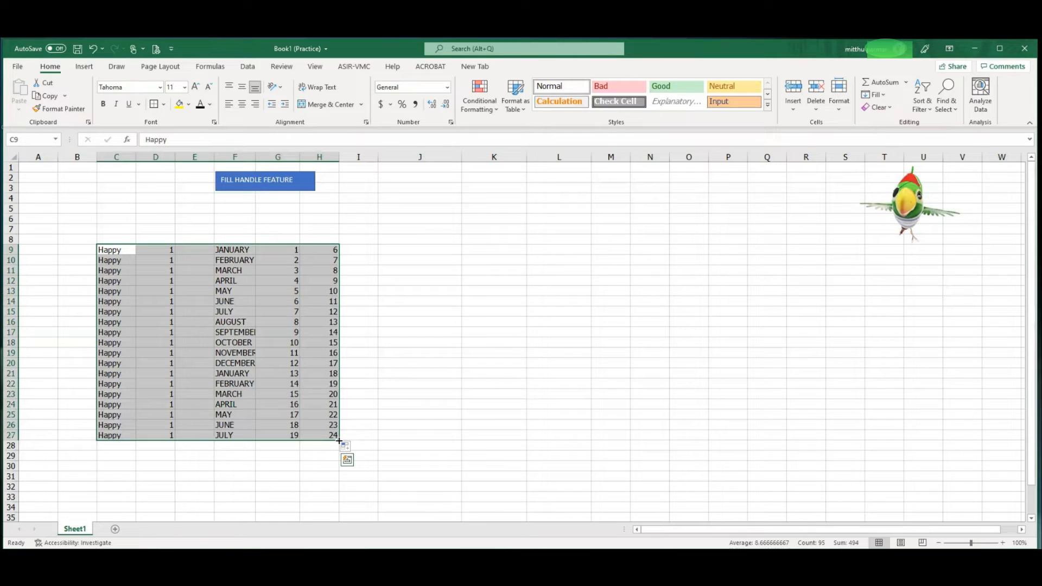
mouse_move(339, 441)
mouse_down()
mouse_move(341, 360)
mouse_move(336, 444)
mouse_up()
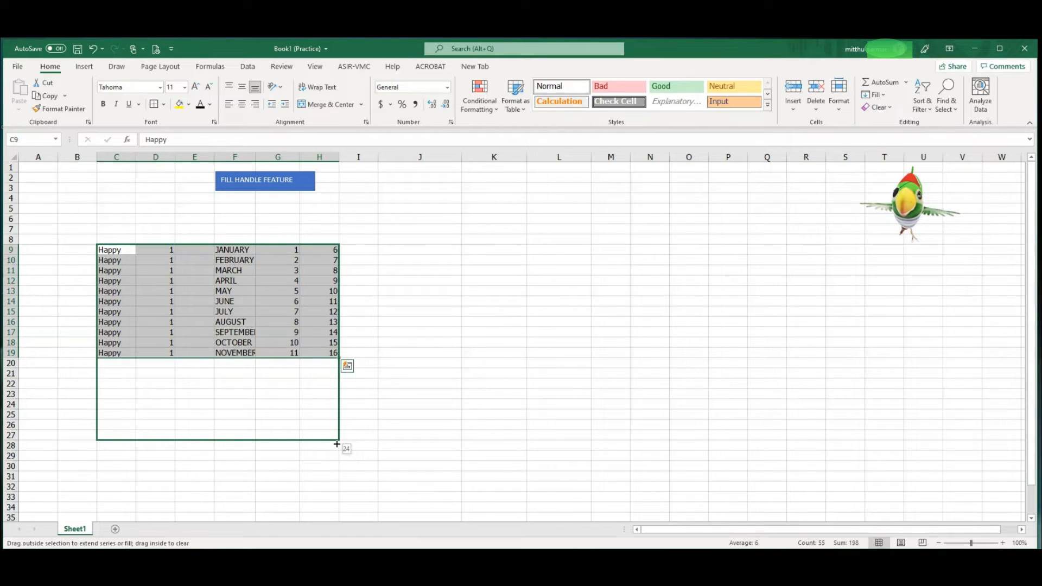
drag(337, 445, 336, 445)
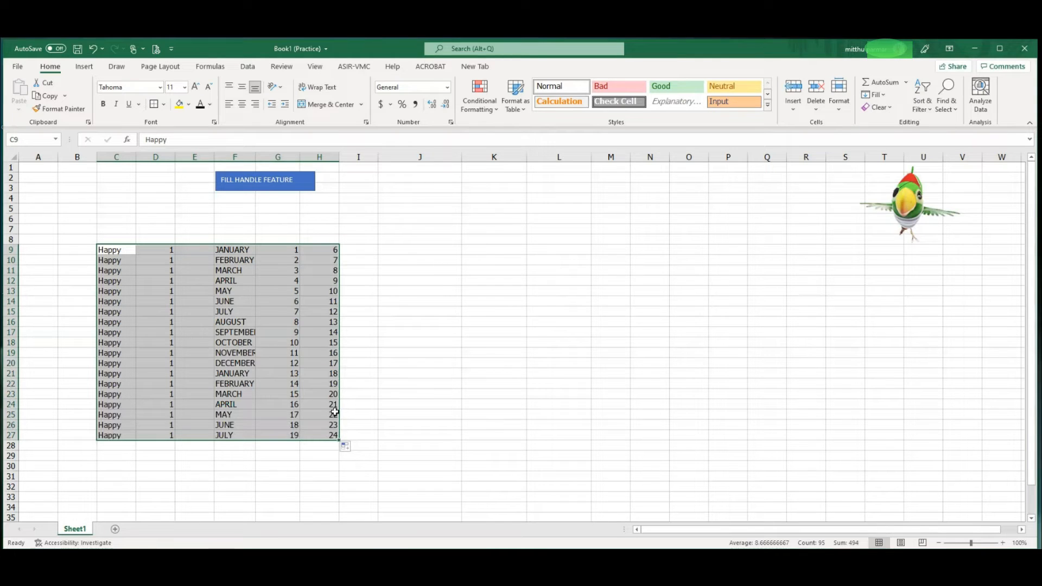
Clear cells D13:D22 and refill the gap by automatically filling down from D12.
click(170, 300)
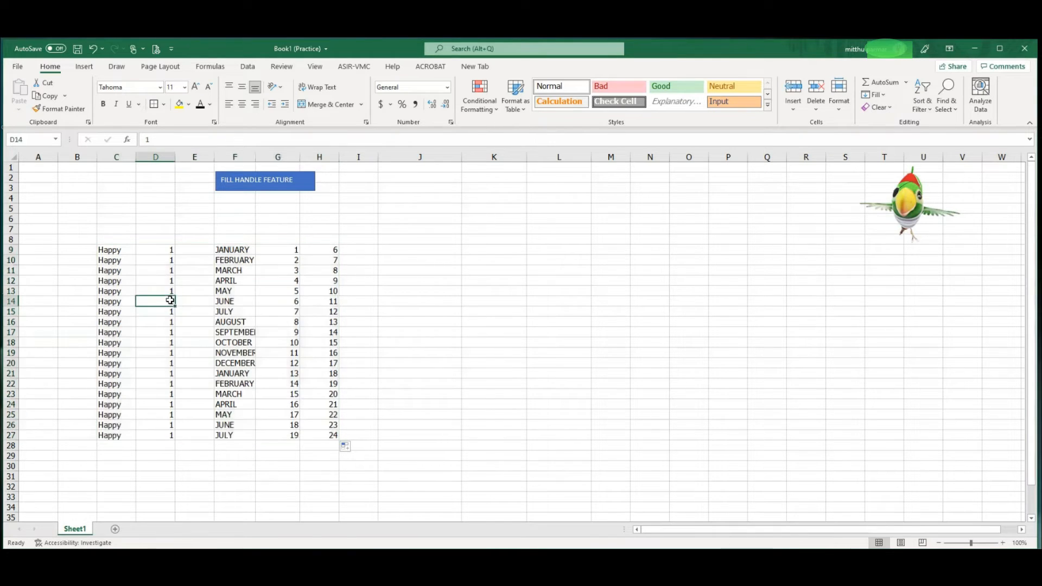
drag(170, 292, 182, 387)
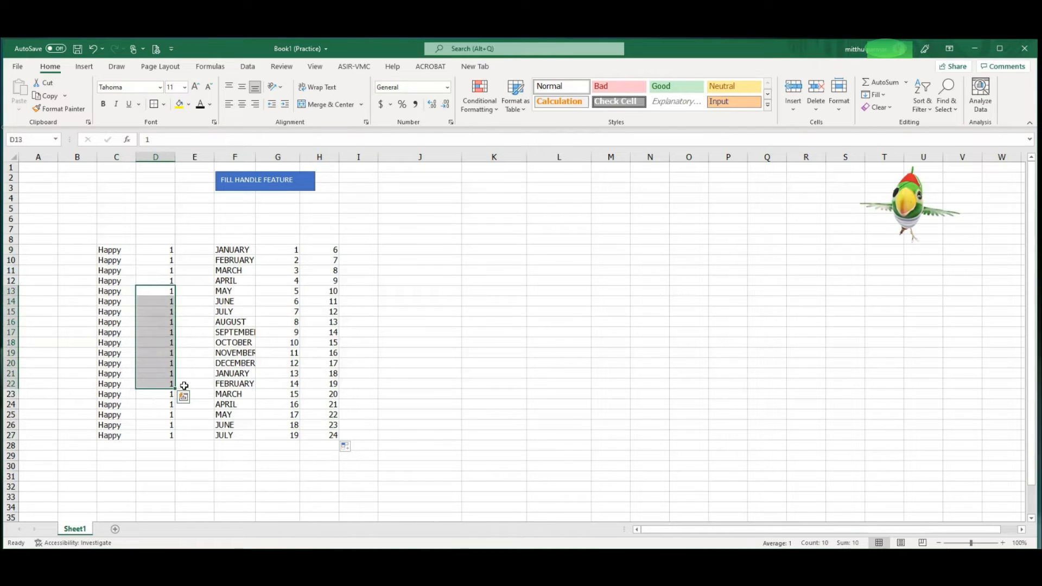
key(Delete)
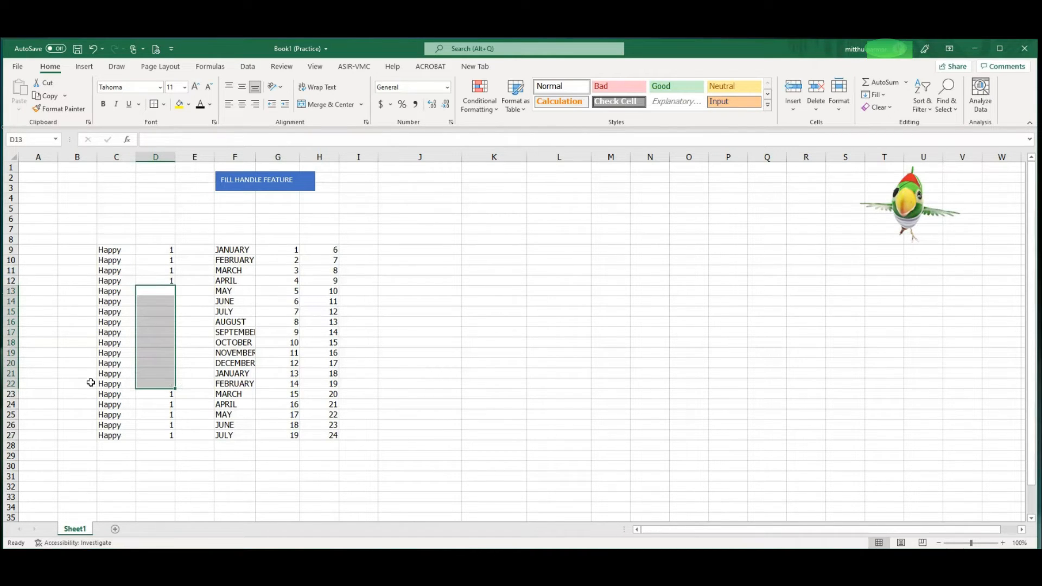
click(172, 280)
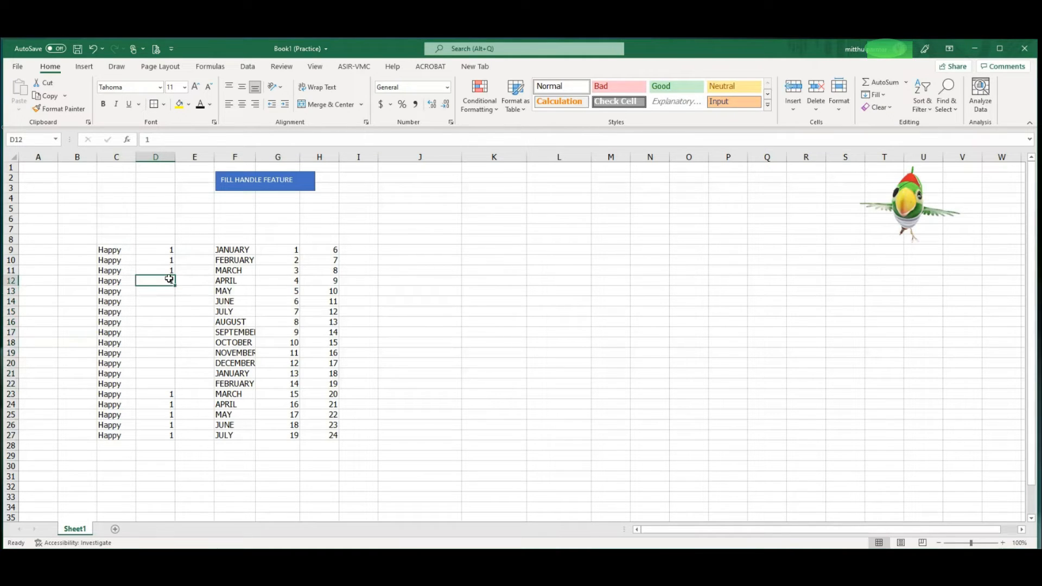
mouse_move(174, 286)
mouse_down()
mouse_move(163, 386)
mouse_move(163, 278)
mouse_up()
double_click(175, 285)
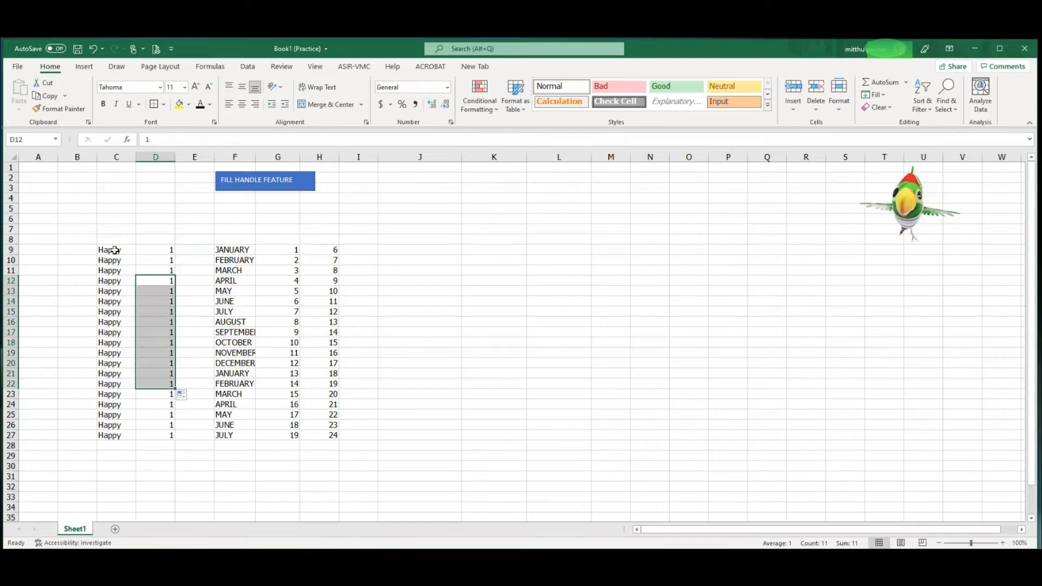
Extend the number series in column H by one row, down to H28.
drag(115, 251, 156, 438)
drag(239, 247, 275, 438)
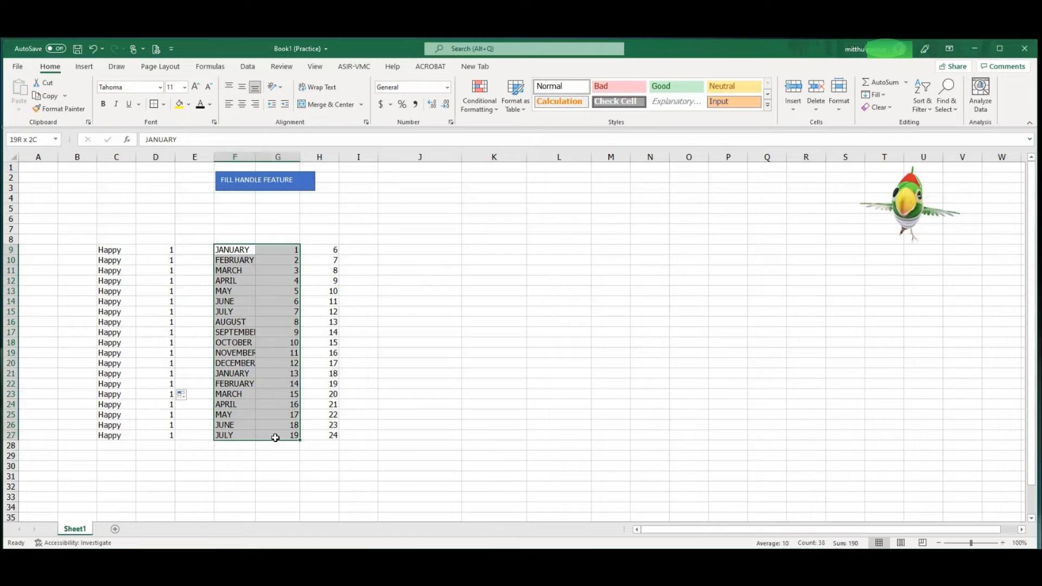
click(329, 253)
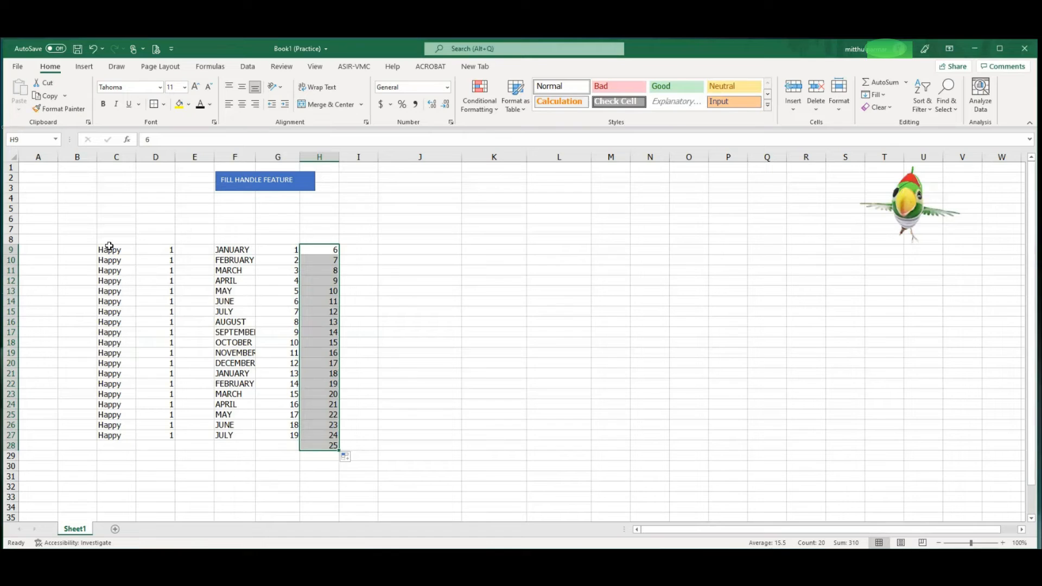
Make the hidden language entries in column J visible by giving the column's text a dark font colour.
click(428, 154)
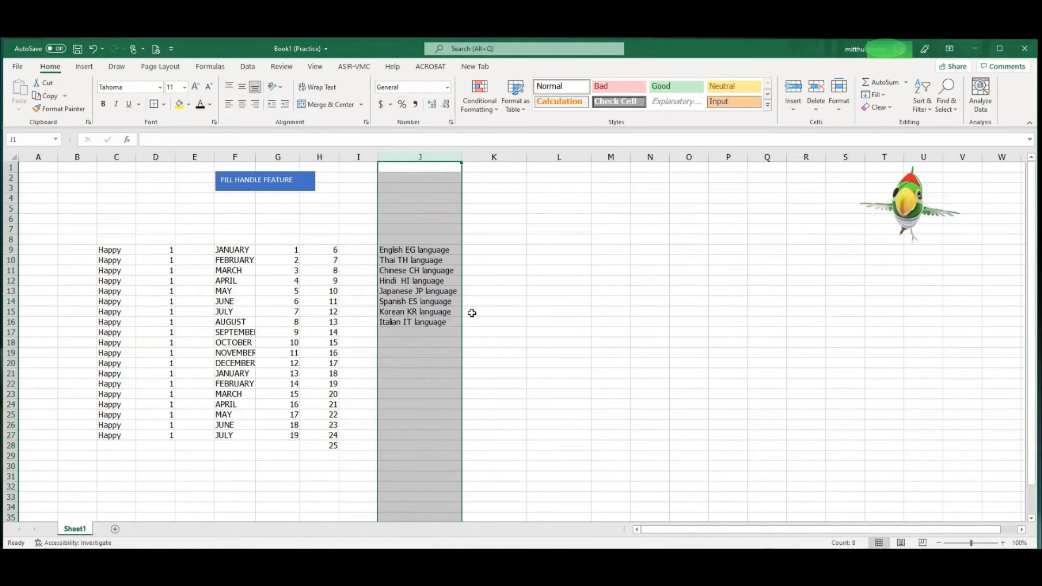
click(444, 364)
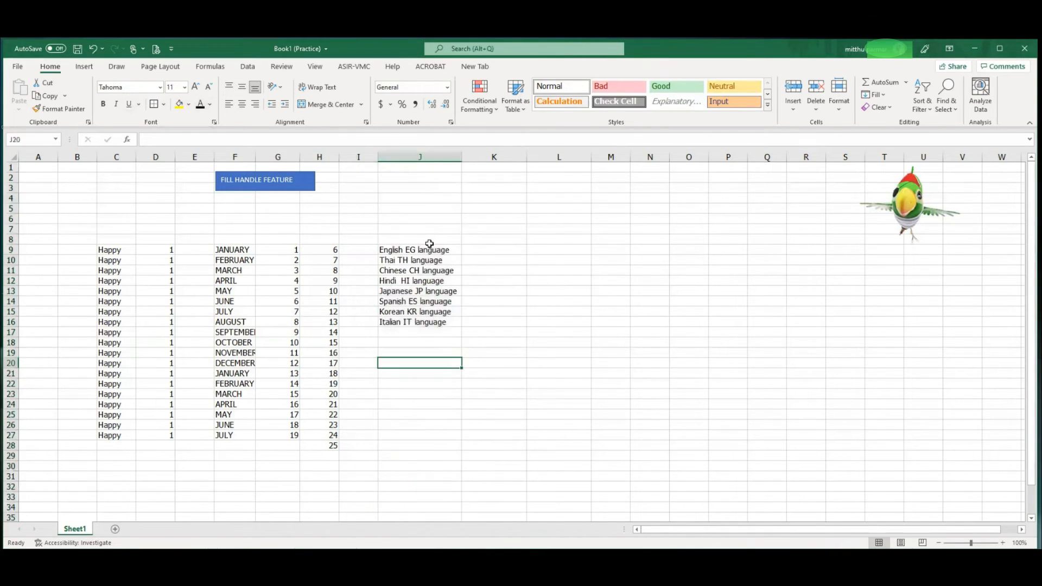
Copy the English EG language entry from J9 into K9.
drag(437, 250, 433, 319)
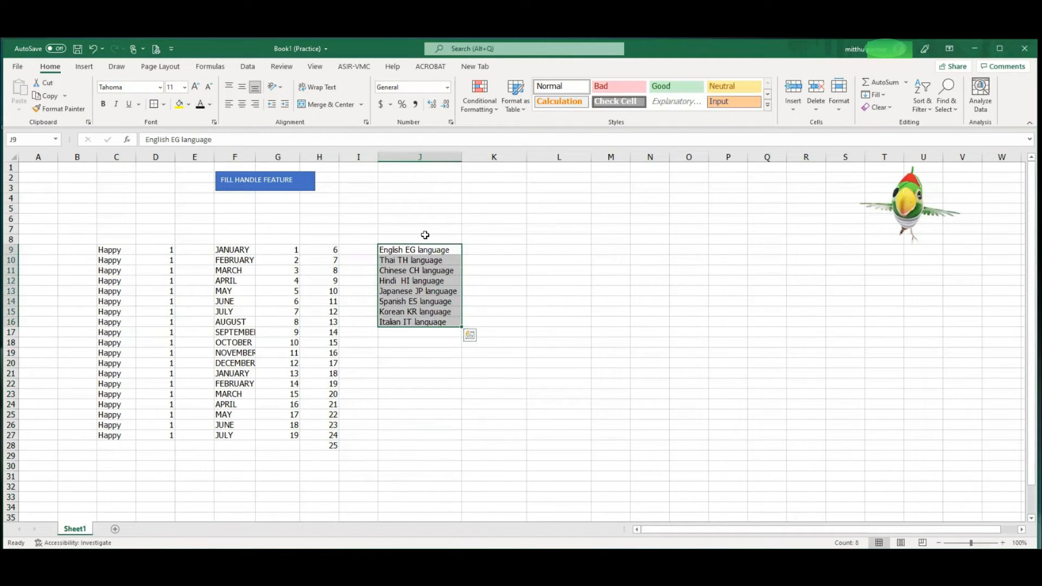
click(425, 239)
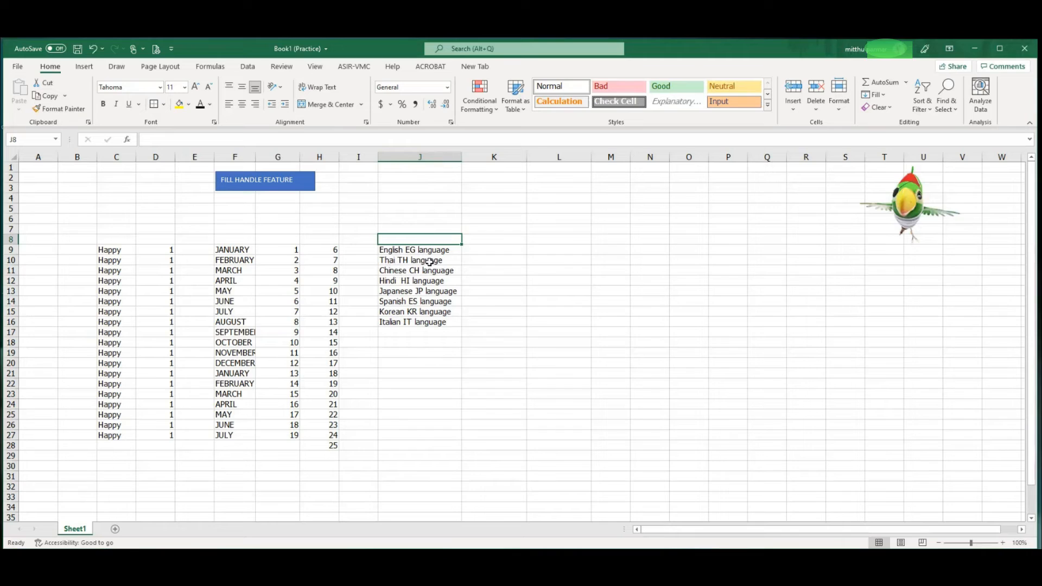
click(455, 249)
click(47, 95)
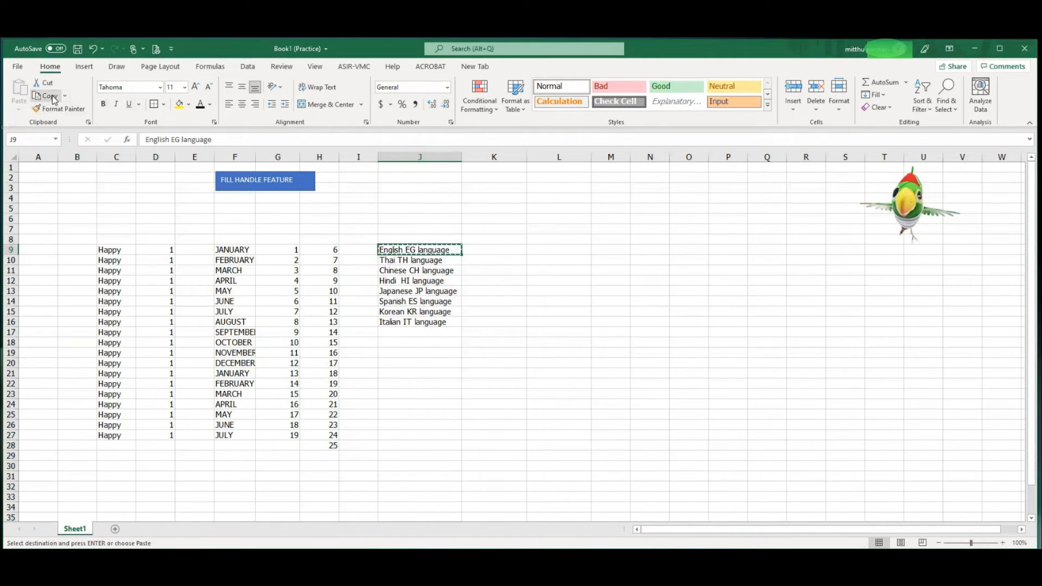
click(493, 251)
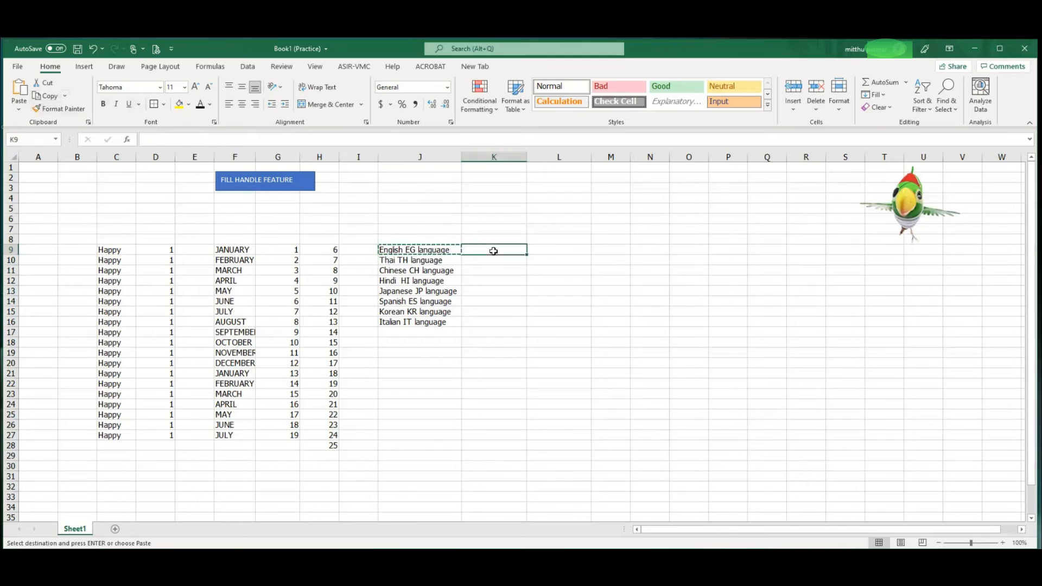
click(21, 90)
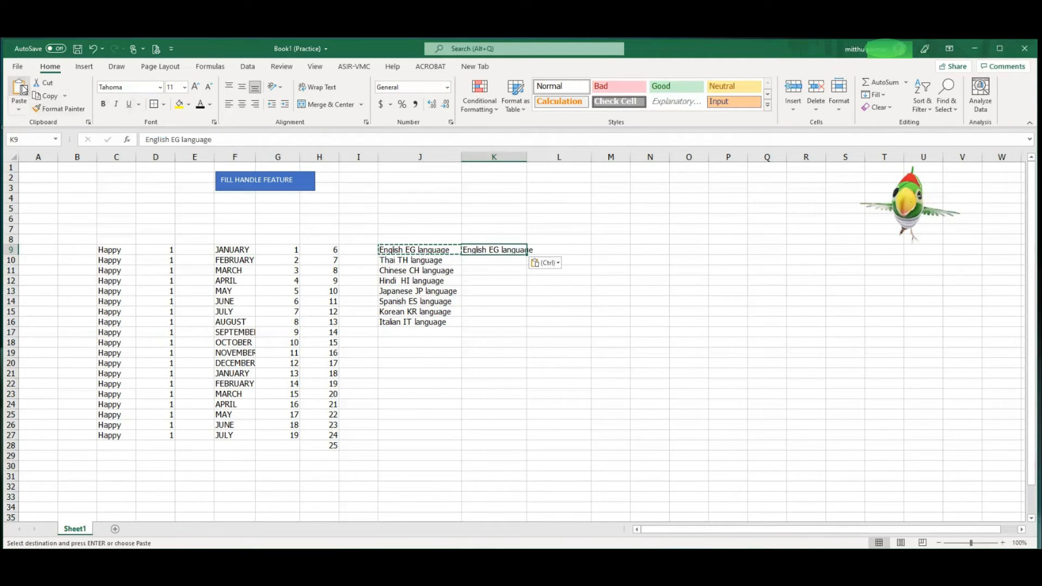
key(Escape)
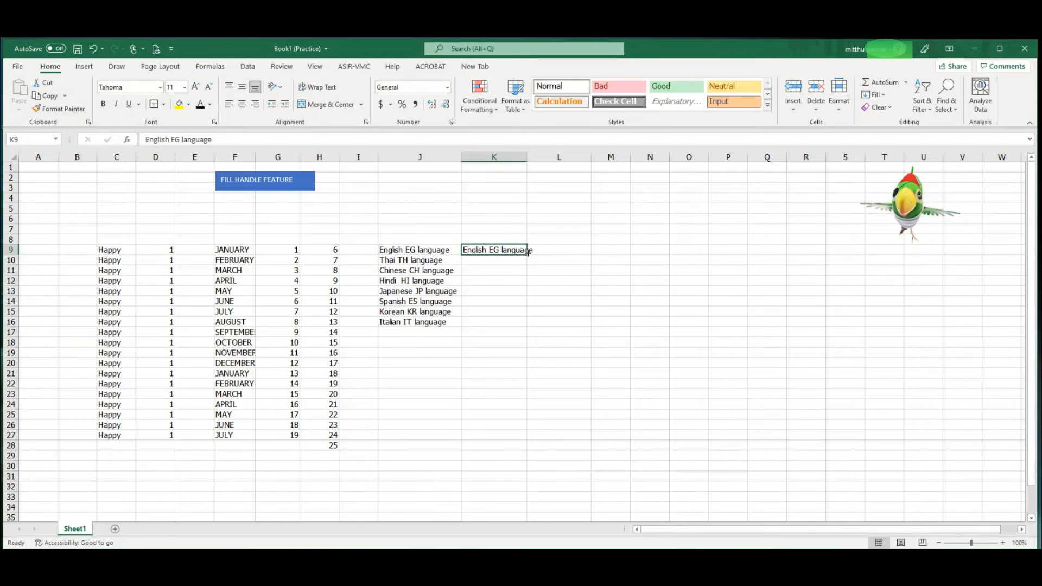
Remove the EG code from the text in K9 so it reads "English language".
double_click(489, 249)
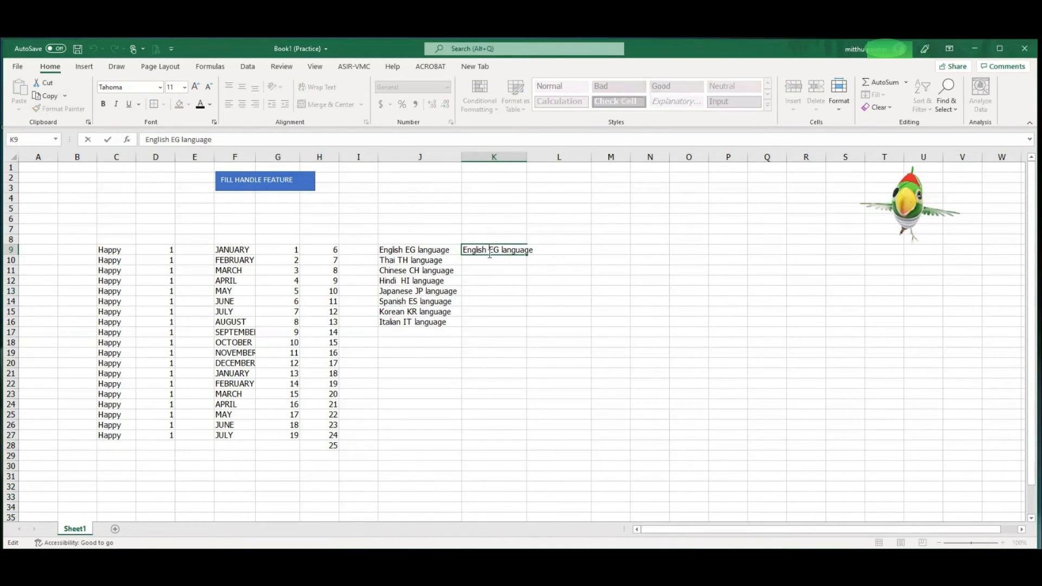
drag(490, 251, 499, 251)
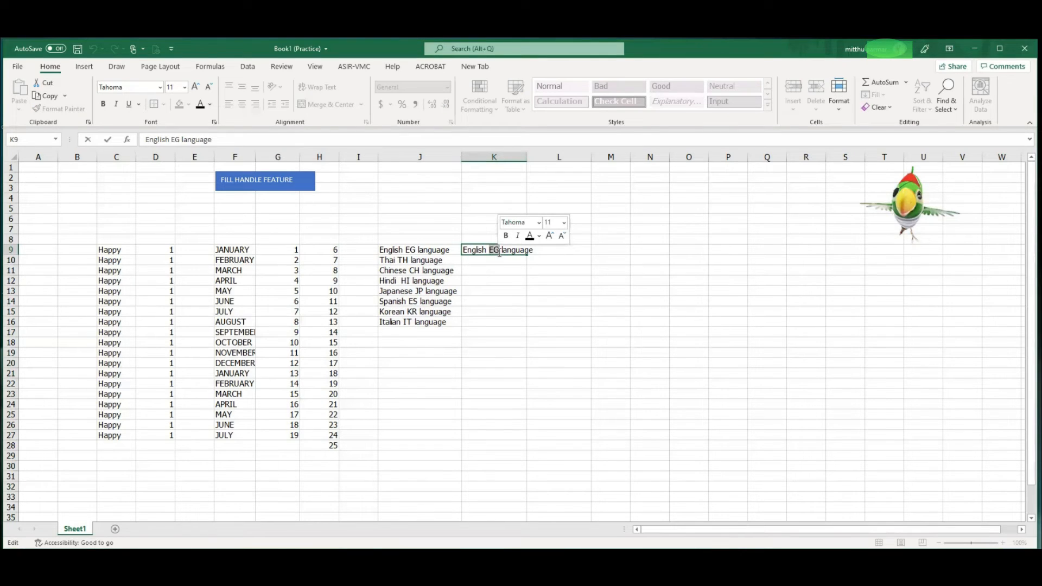
key(Delete)
key(Delete)
click(531, 257)
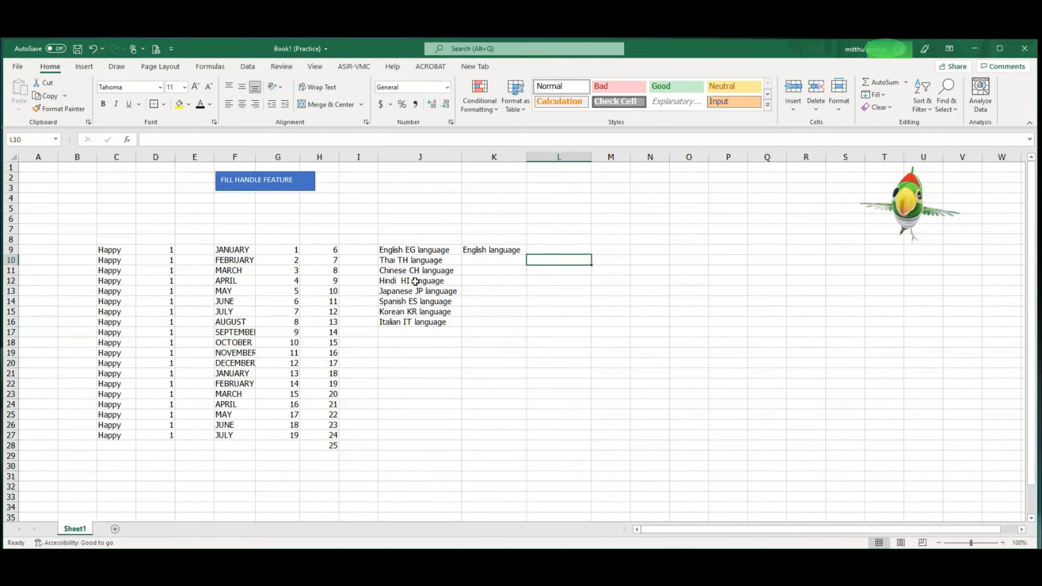
Fill K9 down to K16 and switch the autofill option to Flash Fill.
click(516, 251)
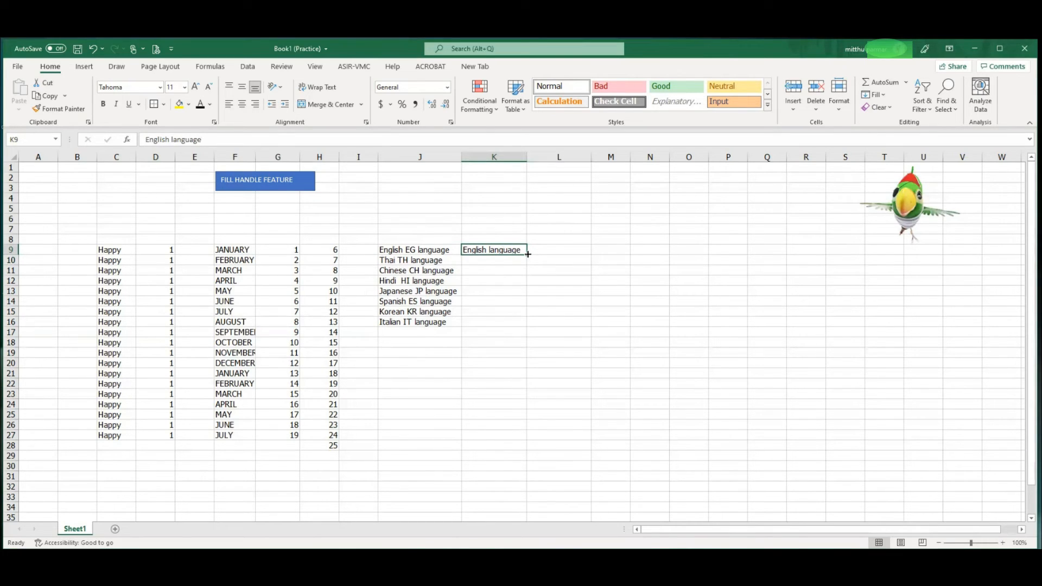
drag(528, 254, 524, 328)
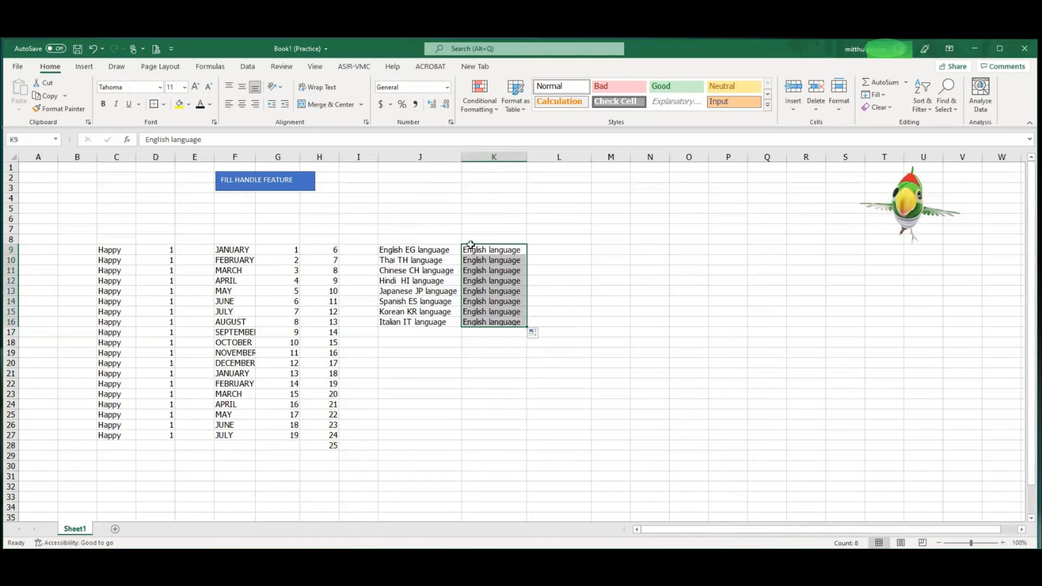
click(535, 333)
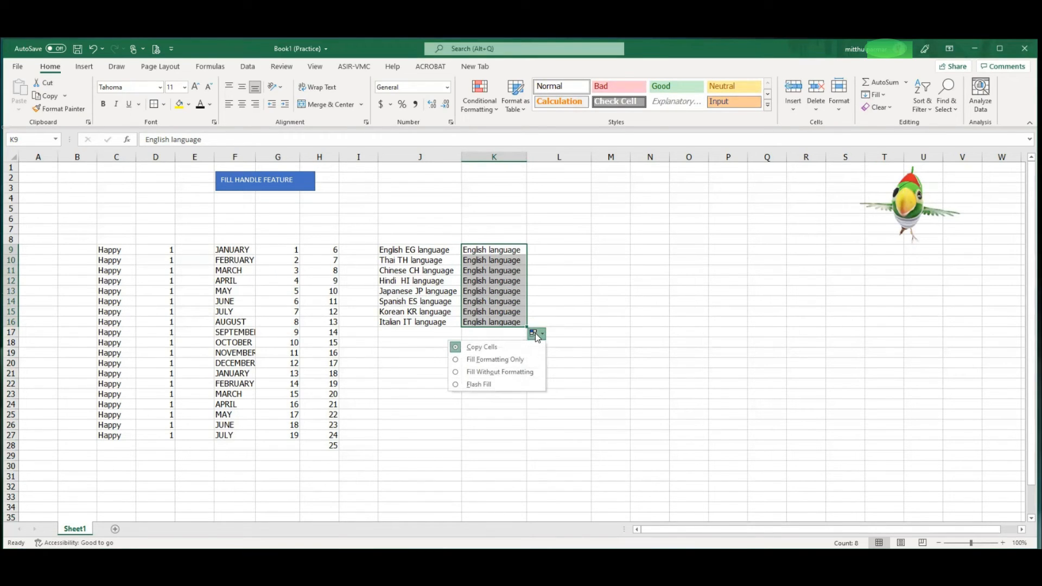
click(455, 384)
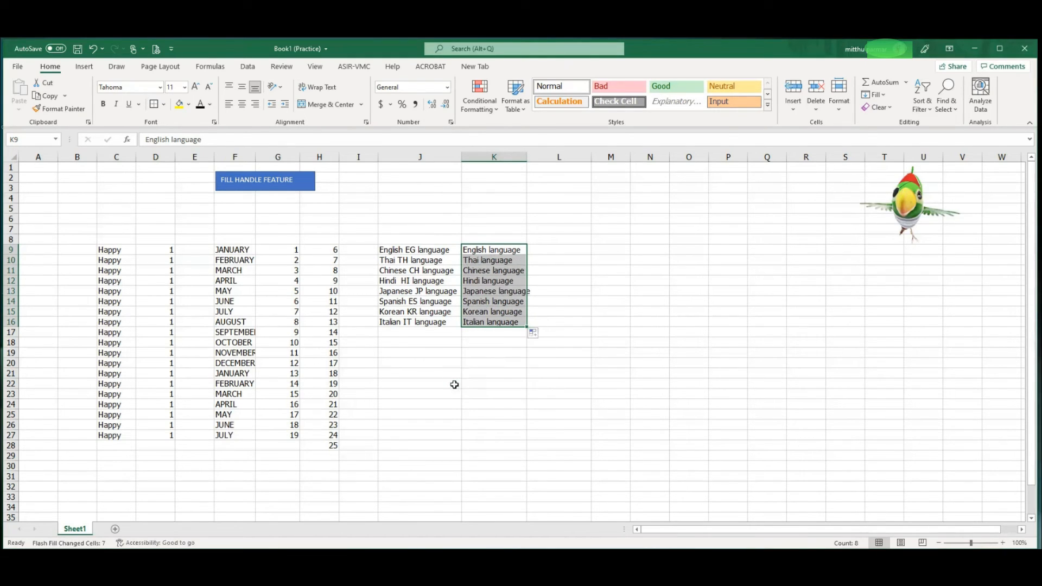
click(561, 281)
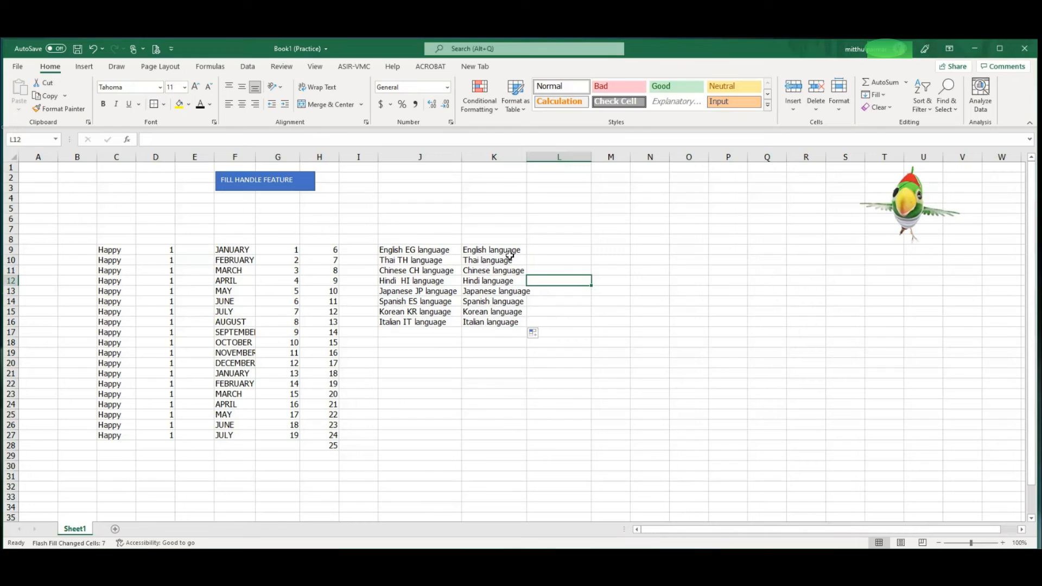
Copy the English EG language entry from J9 into L9.
click(415, 251)
click(52, 97)
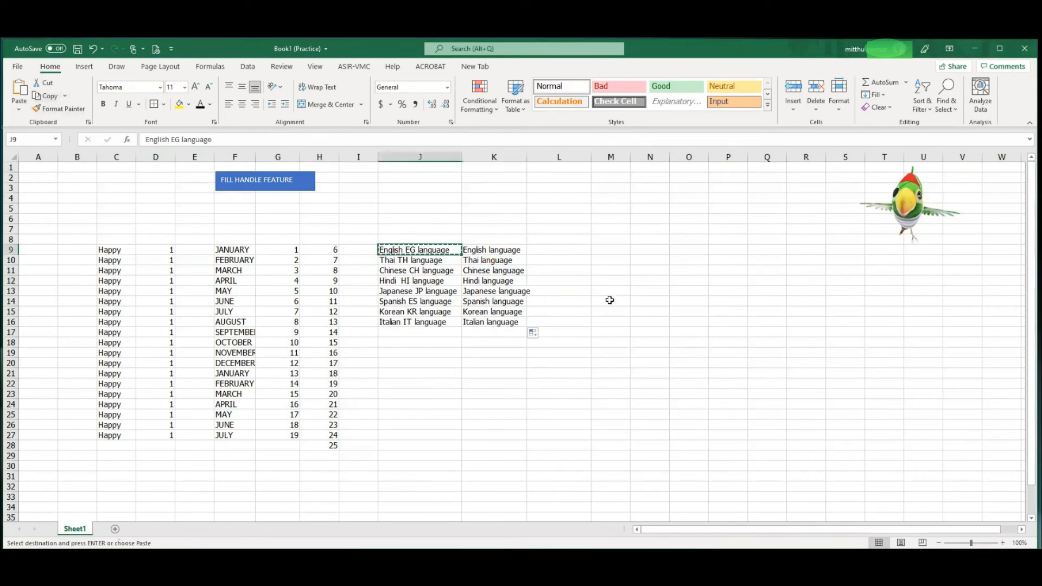
click(561, 251)
click(27, 91)
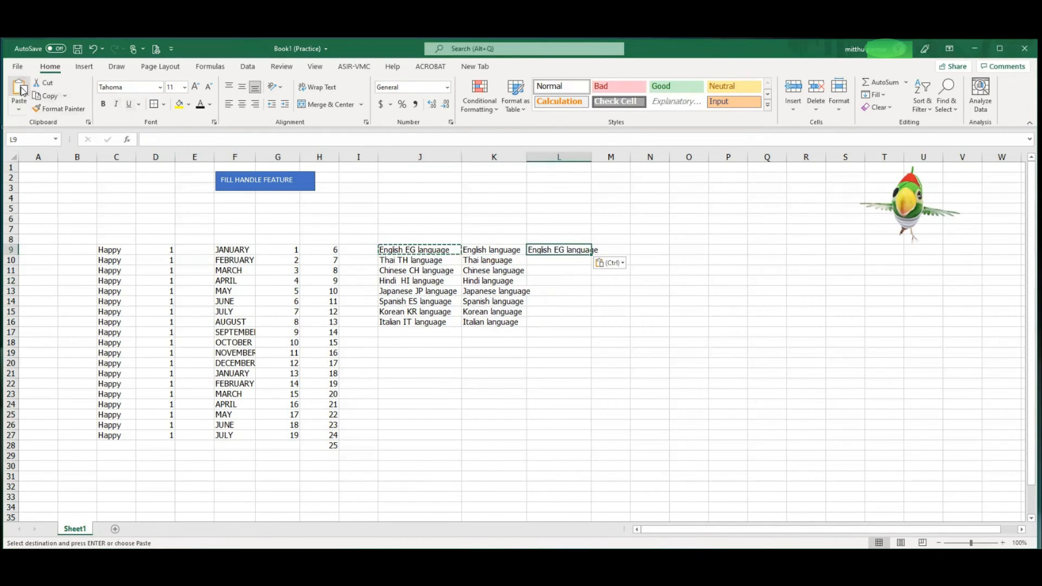
key(Escape)
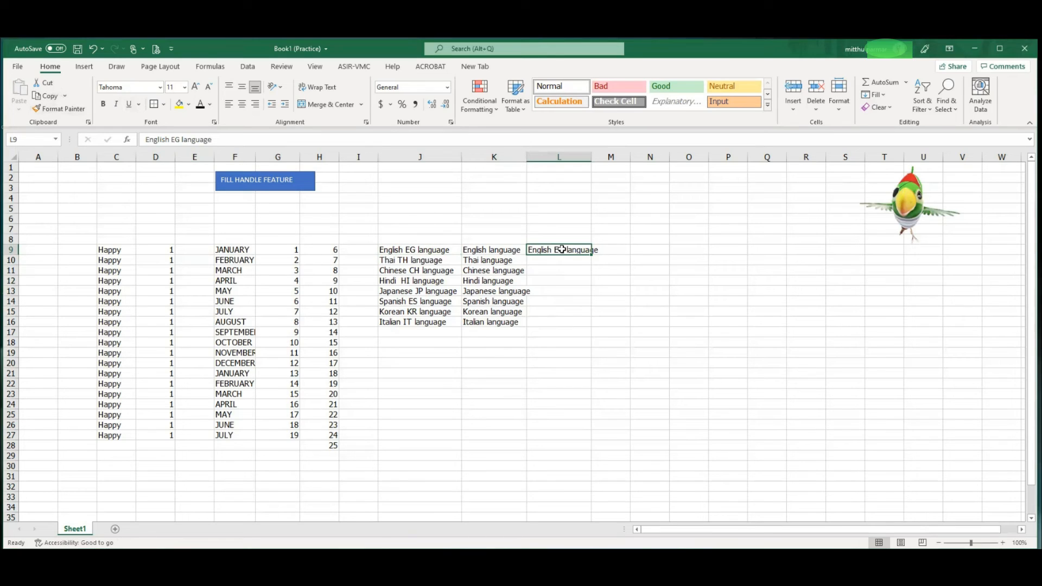
Shorten the text in L9 to "English EG" by deleting the word "language".
double_click(561, 250)
drag(568, 250, 617, 254)
key(Delete)
click(597, 268)
Fill L9 down to L16 and apply the Flash Fill option to the filled range.
click(576, 251)
drag(593, 255, 593, 333)
click(598, 334)
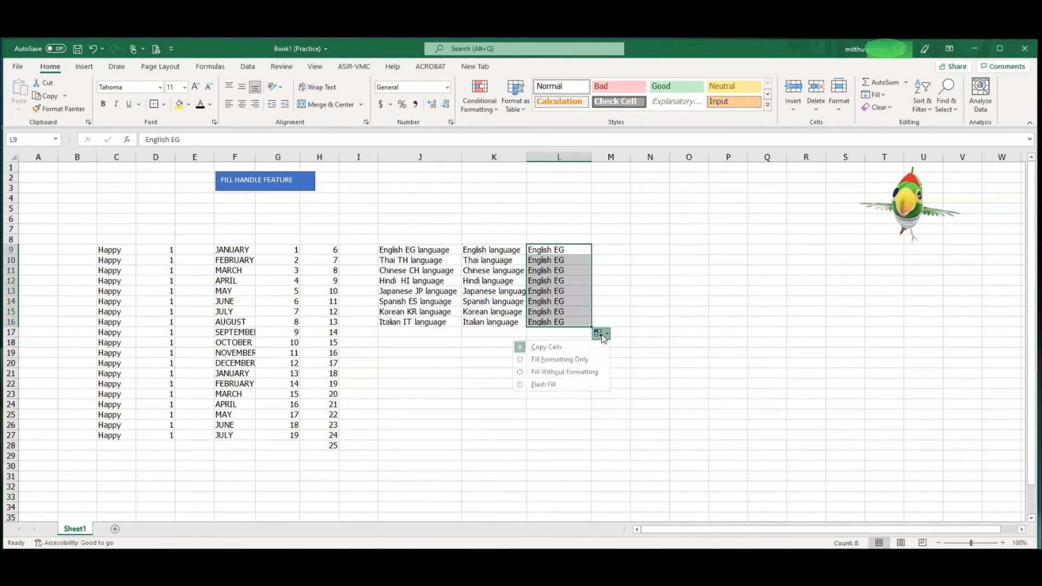
click(520, 384)
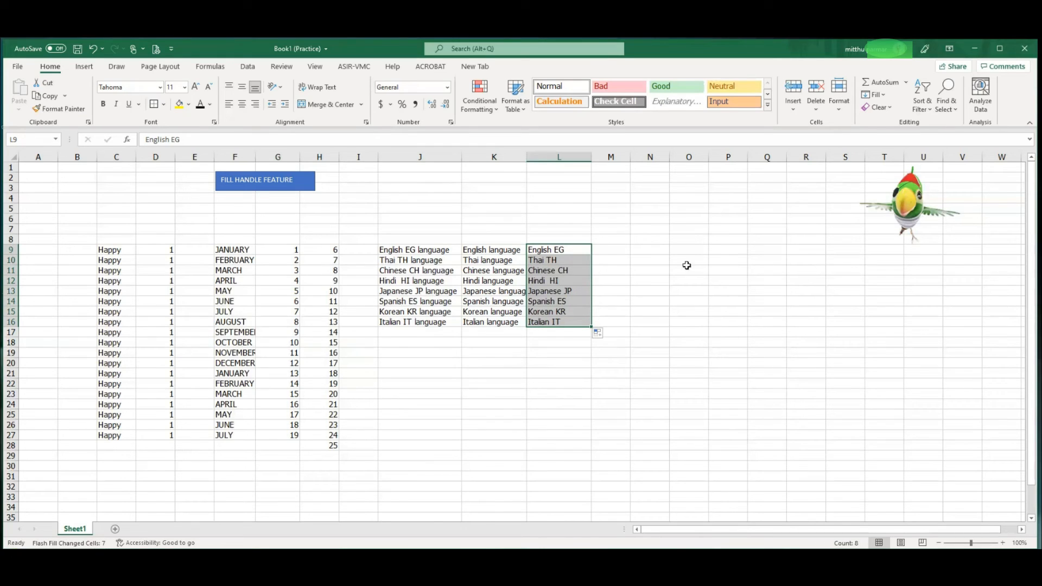
click(535, 253)
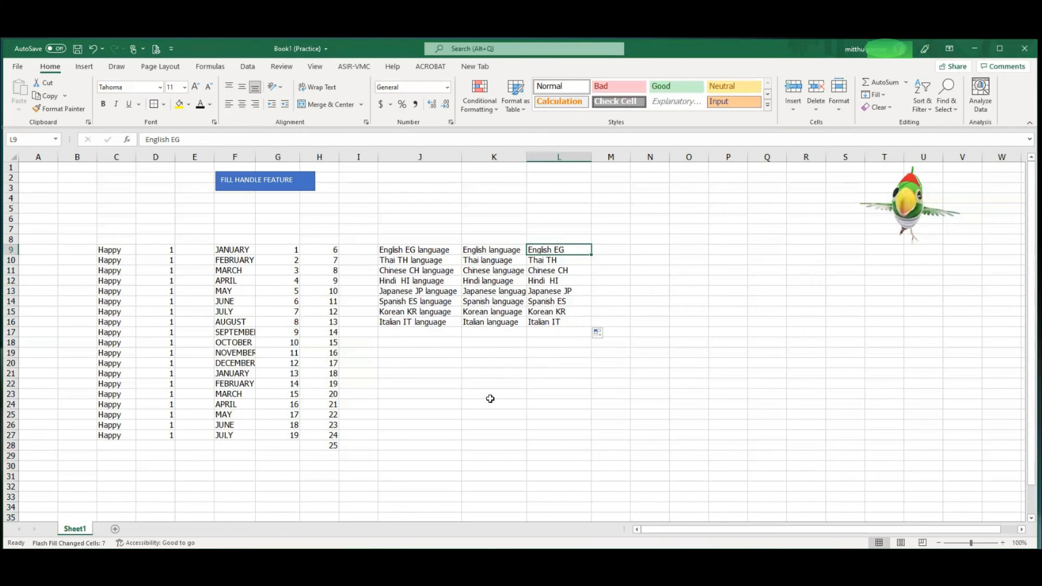
click(458, 211)
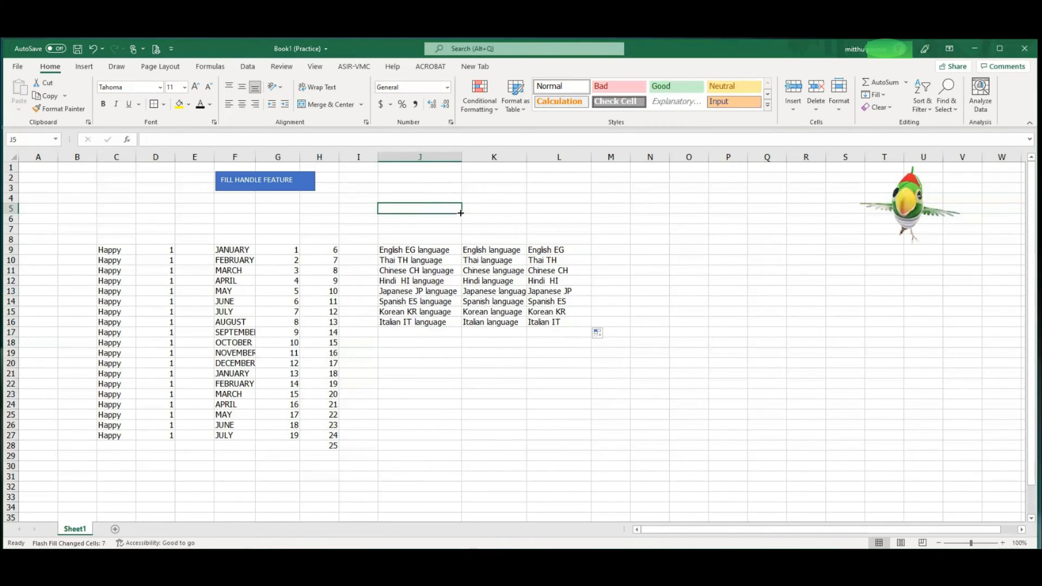